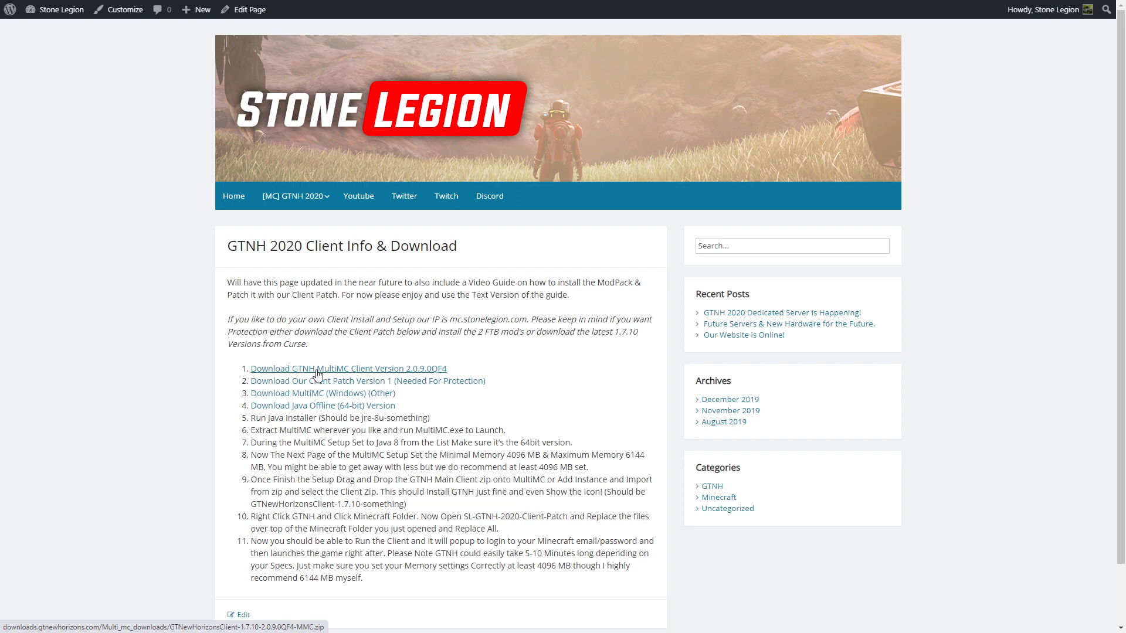
Step: Download the GTNH MultiMC client 2.0.9.0QF4, the Client Patch Version 1 and the Windows version of MultiMC
click(318, 375)
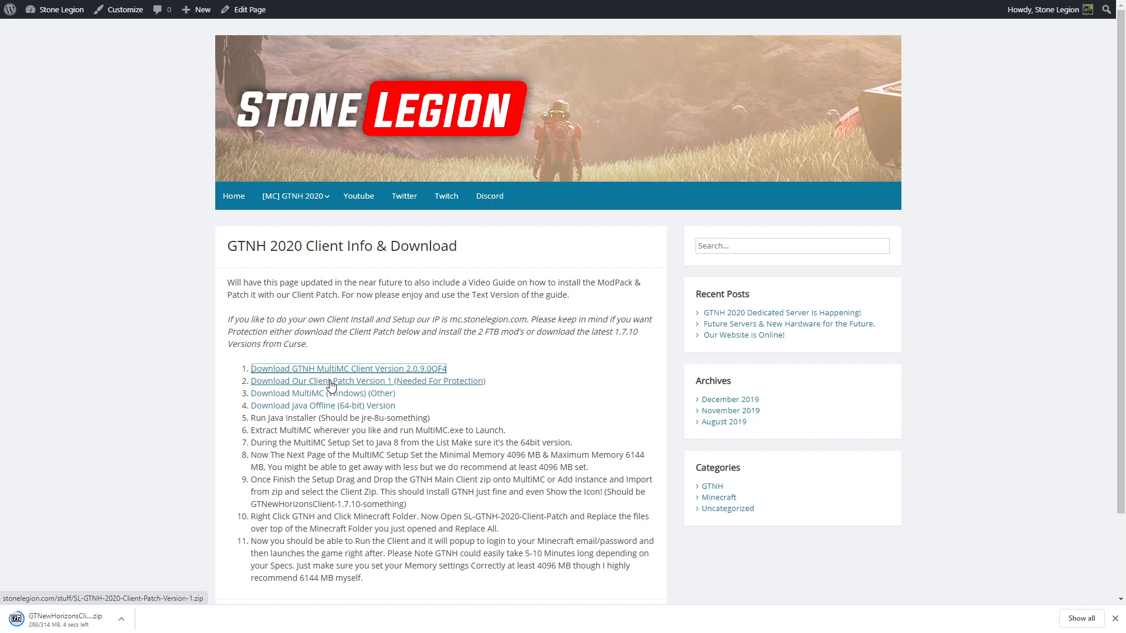
click(329, 387)
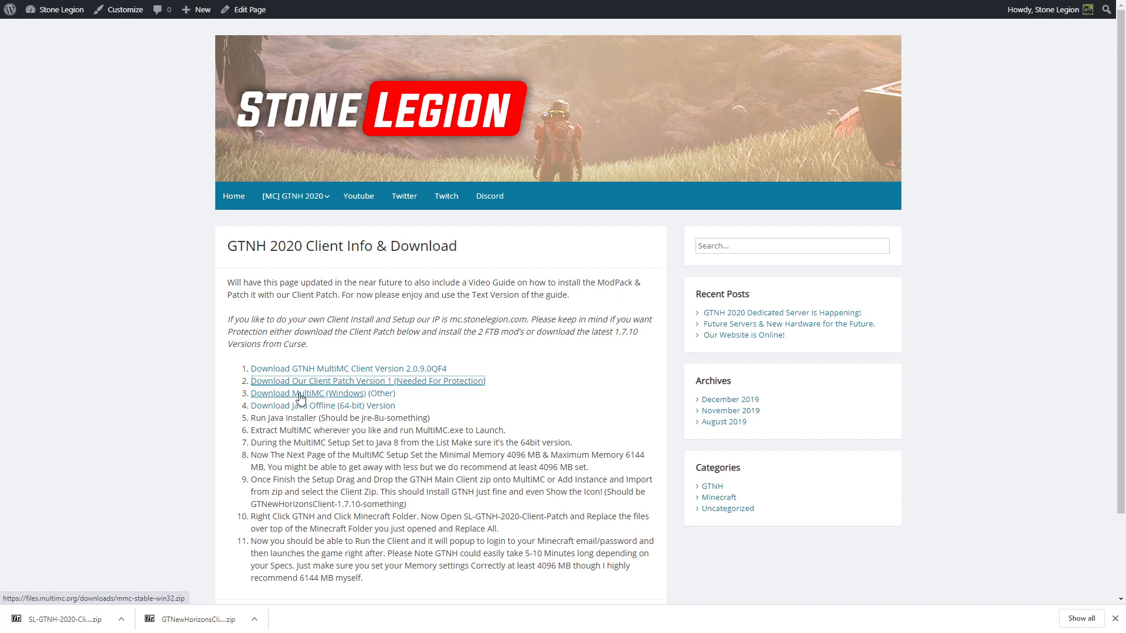
click(329, 399)
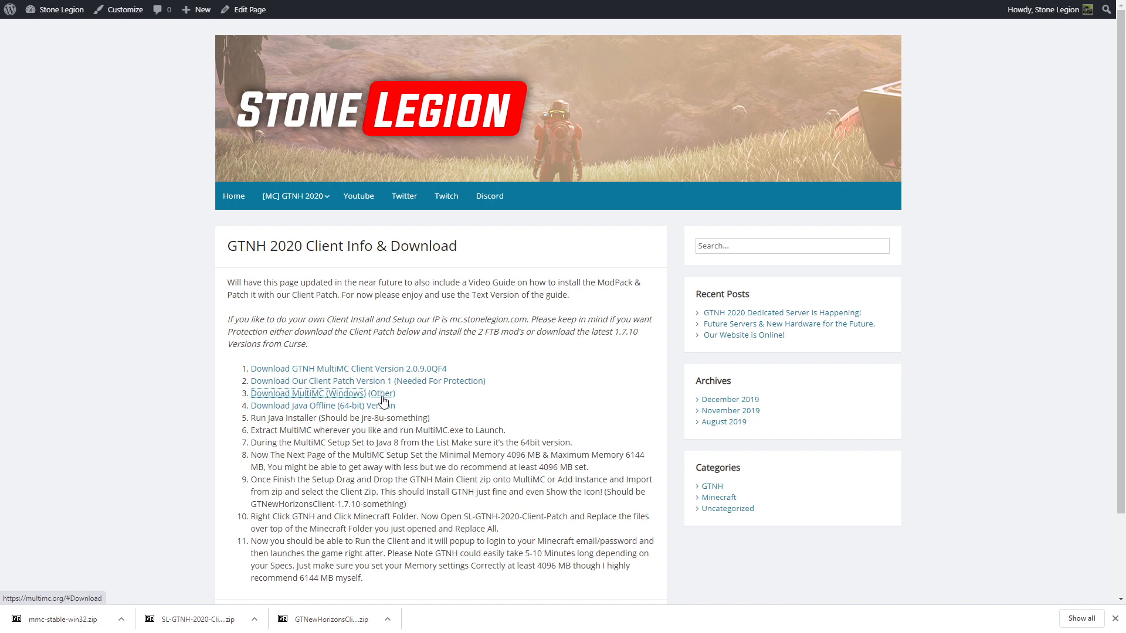
Step: Go to the Java downloads page linked in the guide and download the Windows Offline (64-bit) installer
click(285, 412)
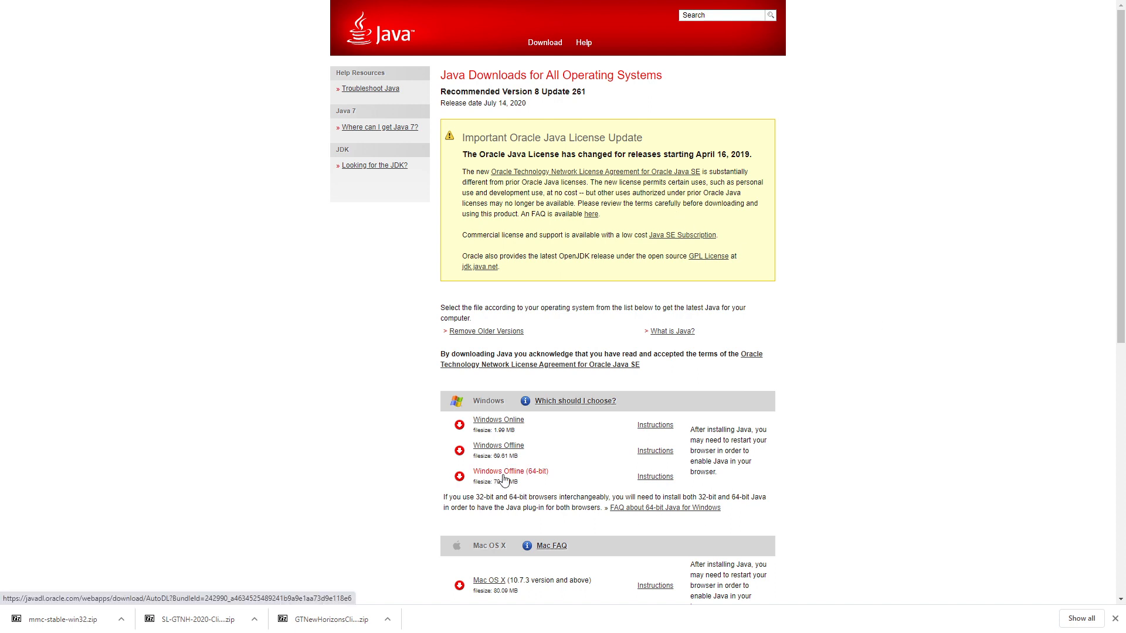
scroll(516, 478, down, 3)
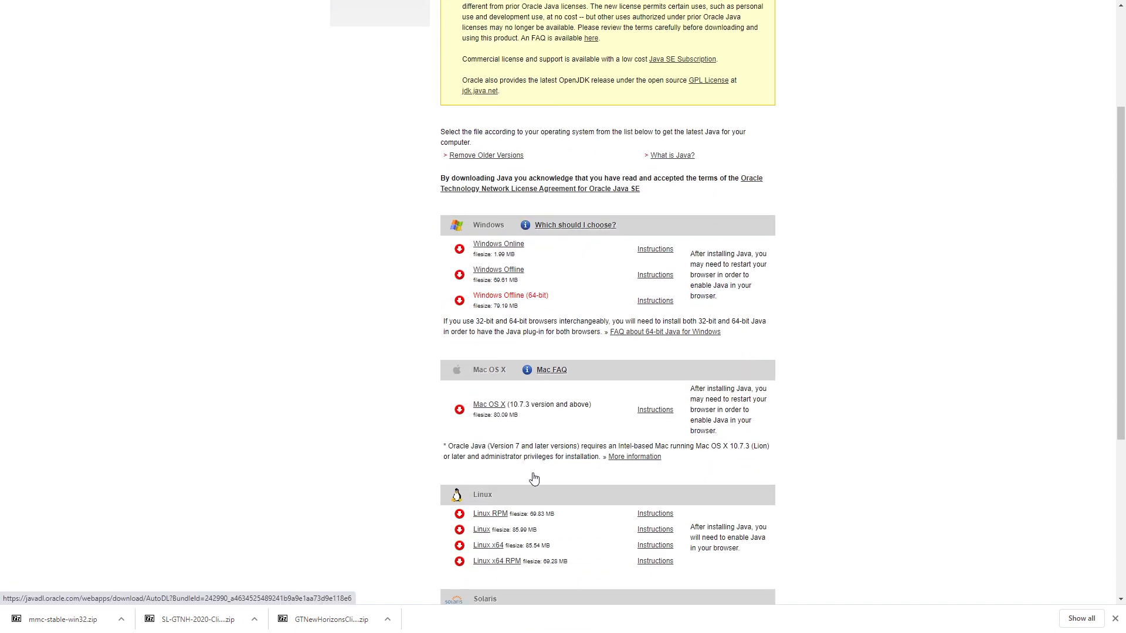
scroll(563, 478, down, 2)
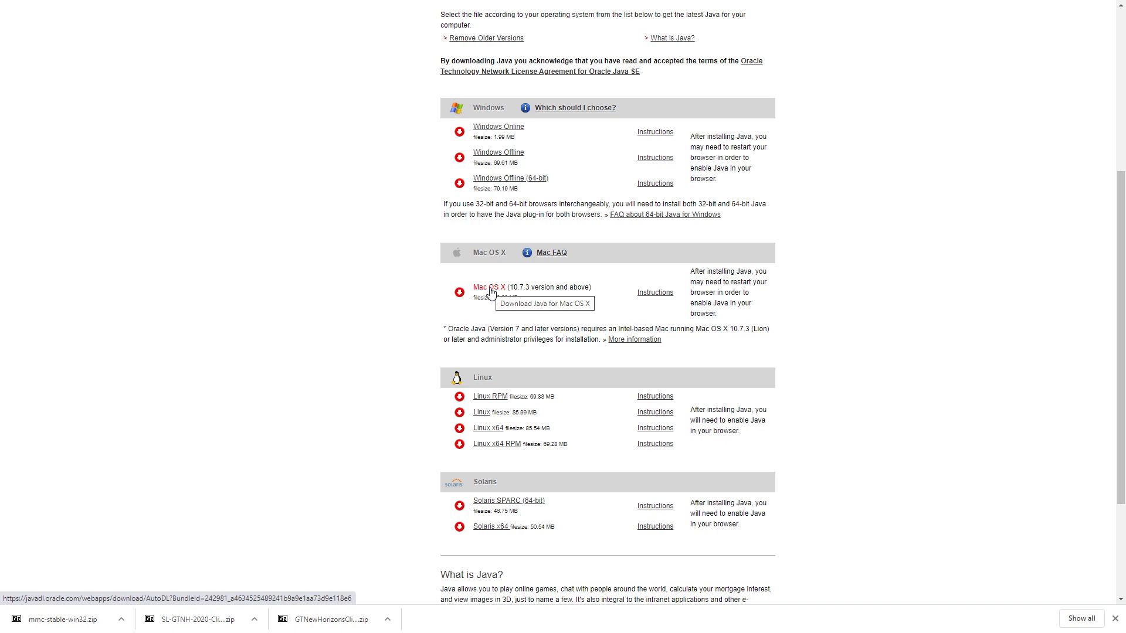
scroll(523, 490, up, 4)
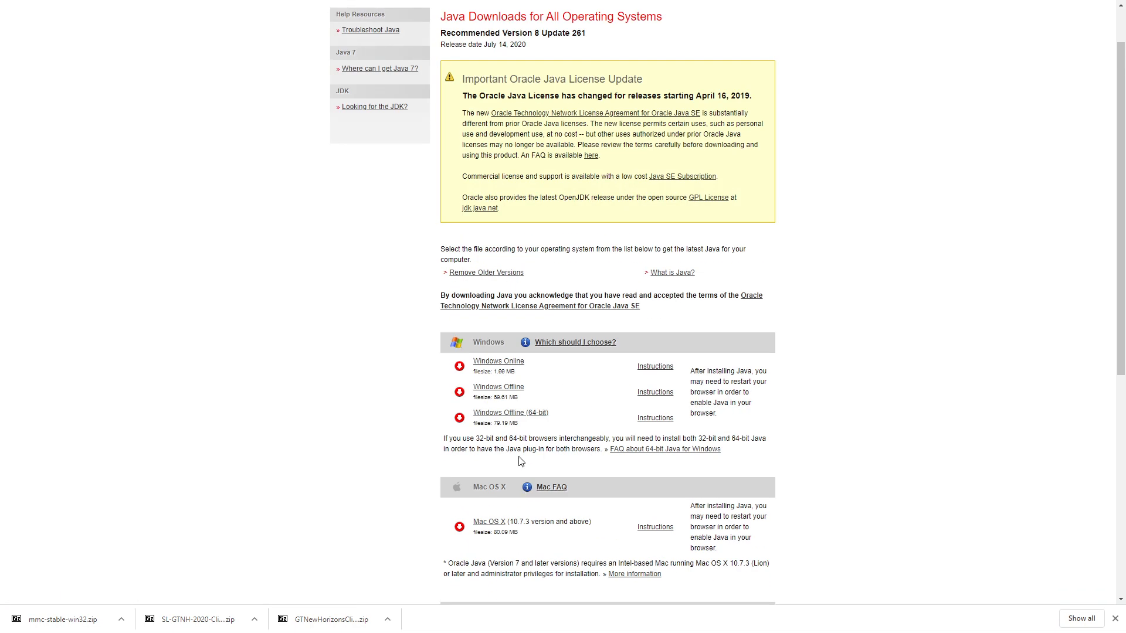
click(509, 417)
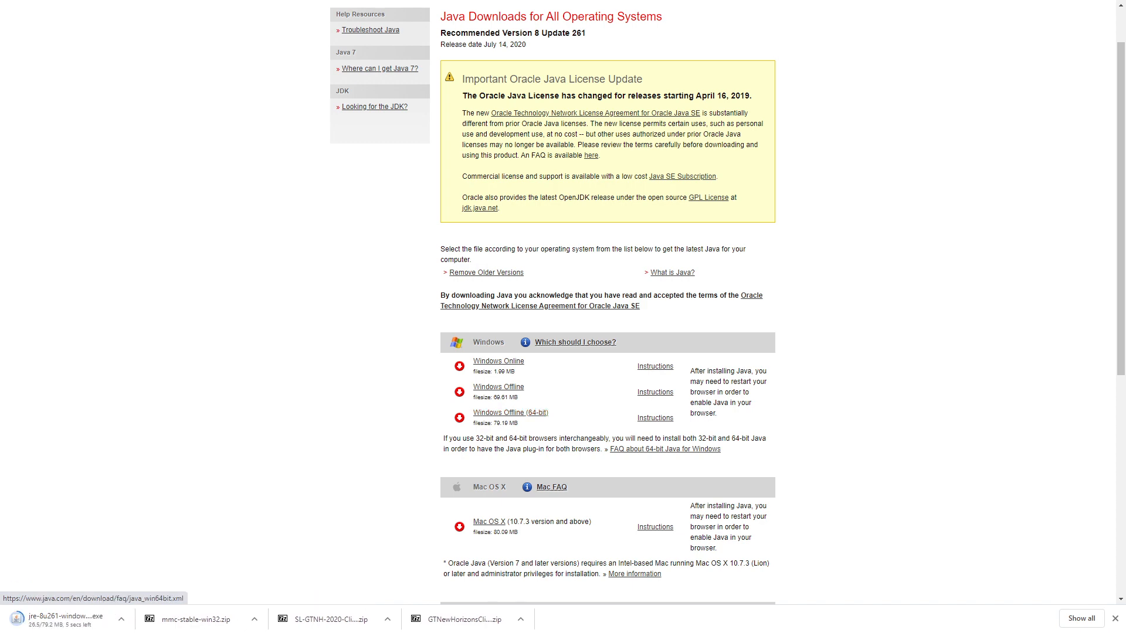
Step: Bring the Downloads folder window onto this screen and clear the browser out of the way
drag(1125, 122, 437, 105)
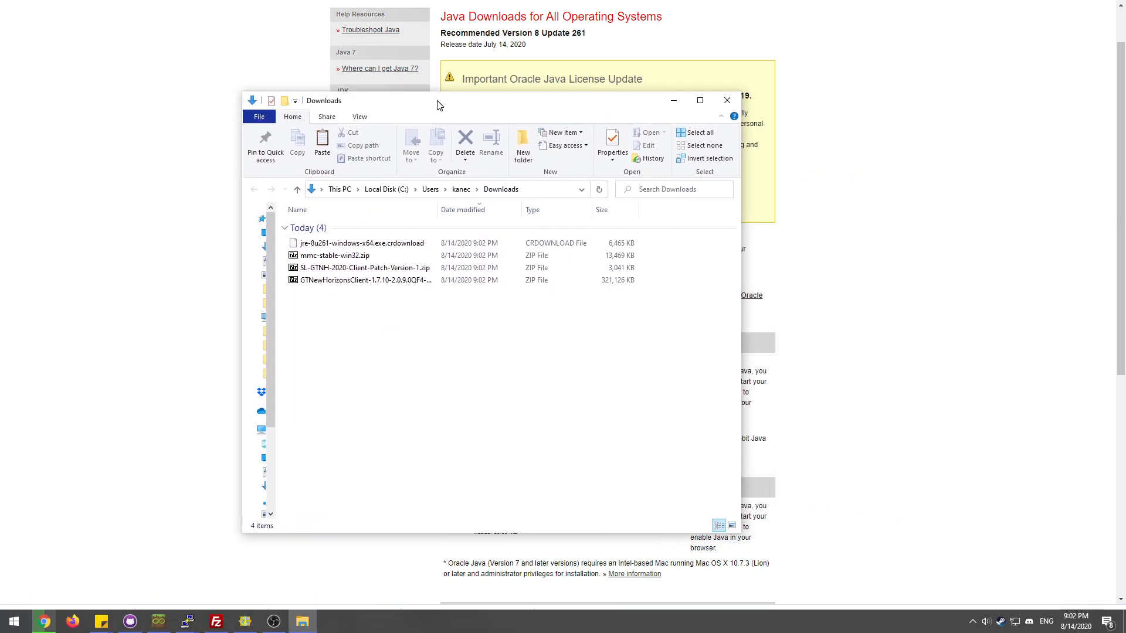
click(941, 320)
key(F11)
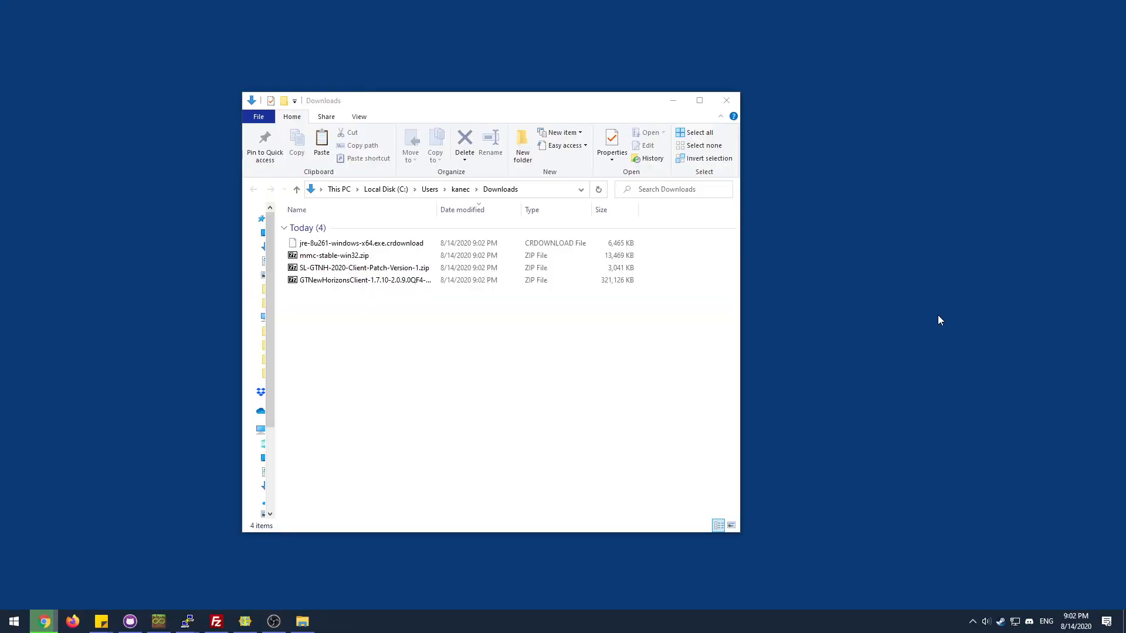
click(407, 412)
drag(445, 95, 458, 100)
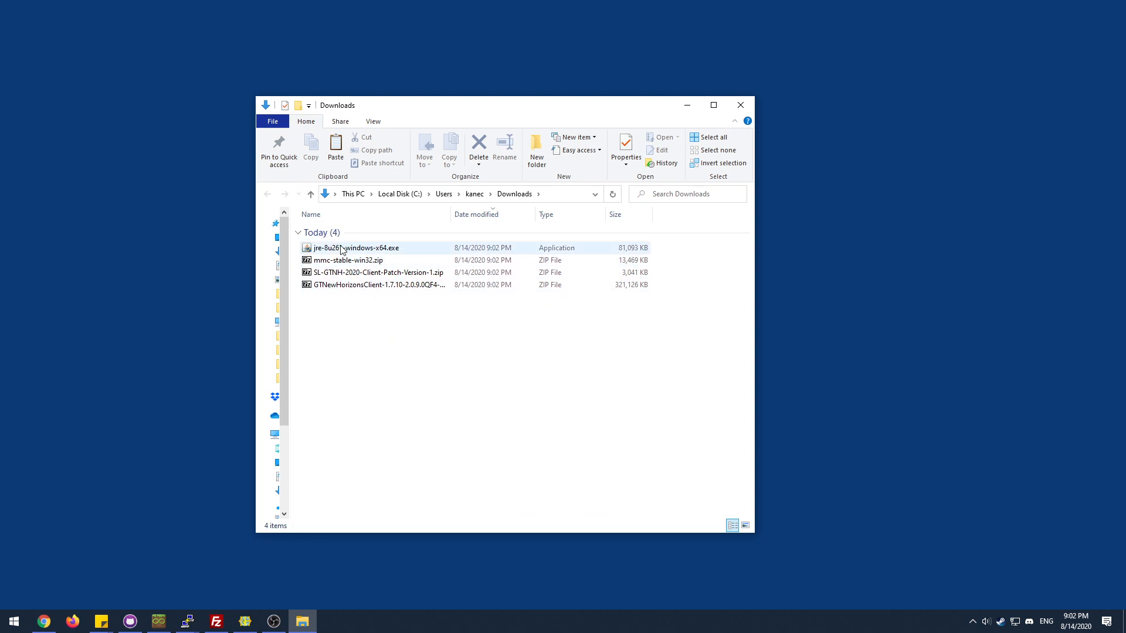
Step: Run jre-8u261-windows-x64.exe from Downloads and start the Java installation without changing the destination folder
click(342, 250)
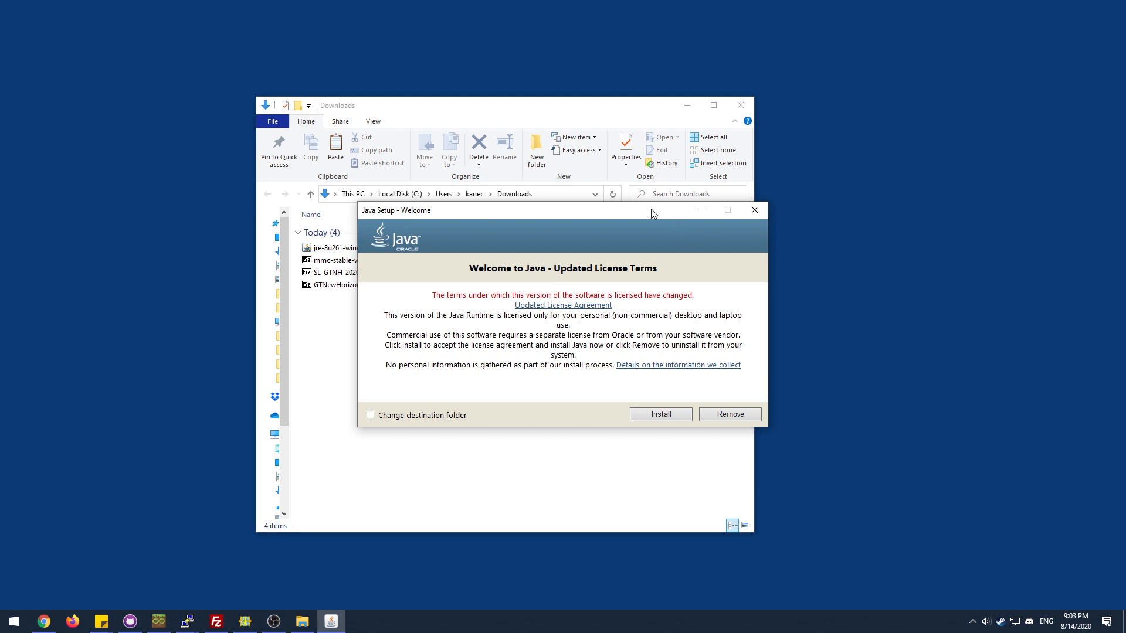
drag(651, 209, 638, 220)
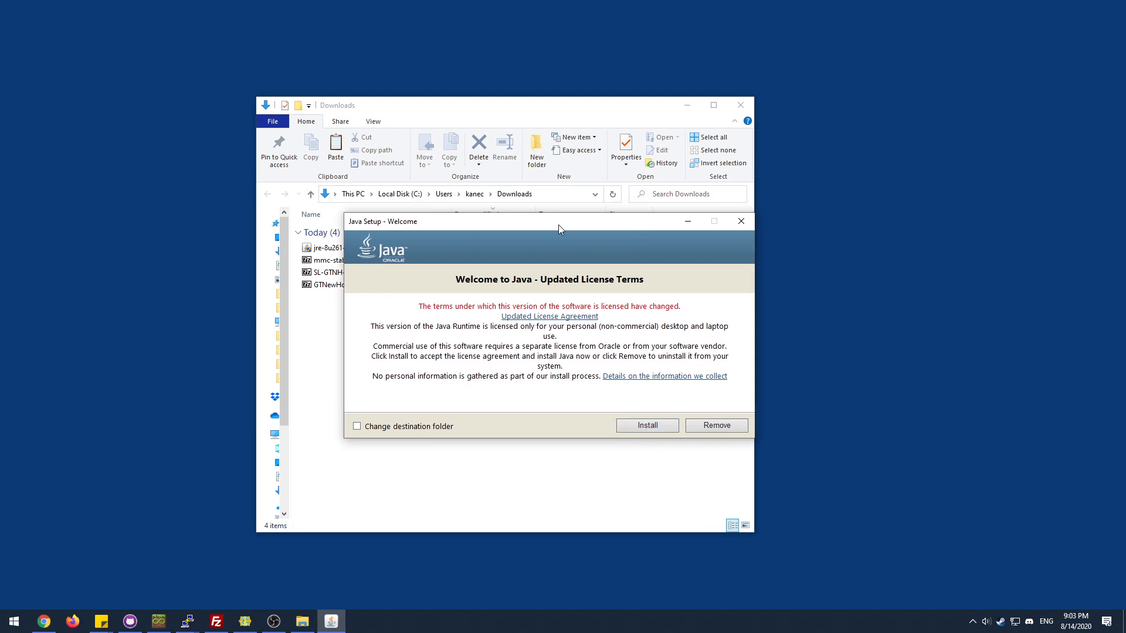
drag(558, 224, 553, 239)
click(639, 441)
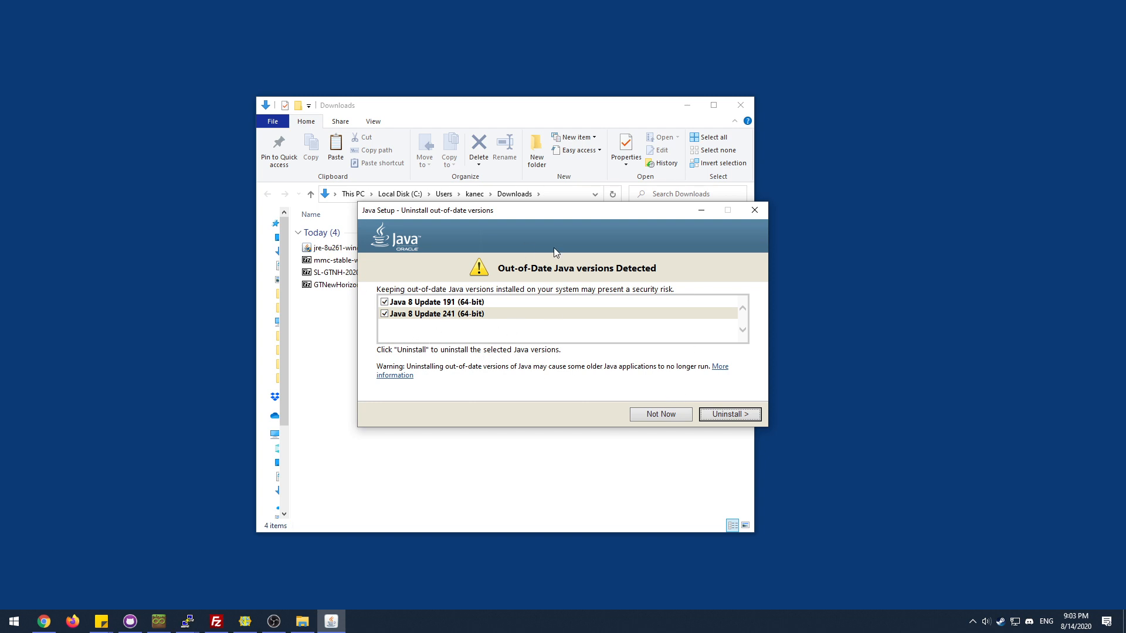
Step: Uninstall the out-of-date Java 8 Update 191 and Update 241 versions, then finish the Java setup
drag(533, 215, 540, 257)
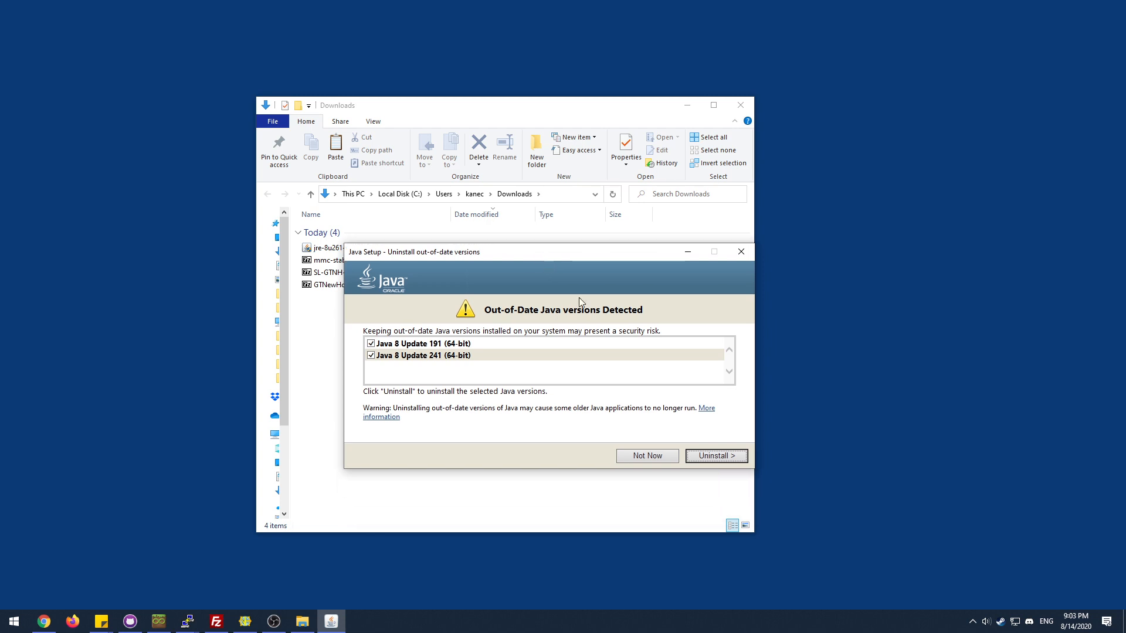
click(718, 457)
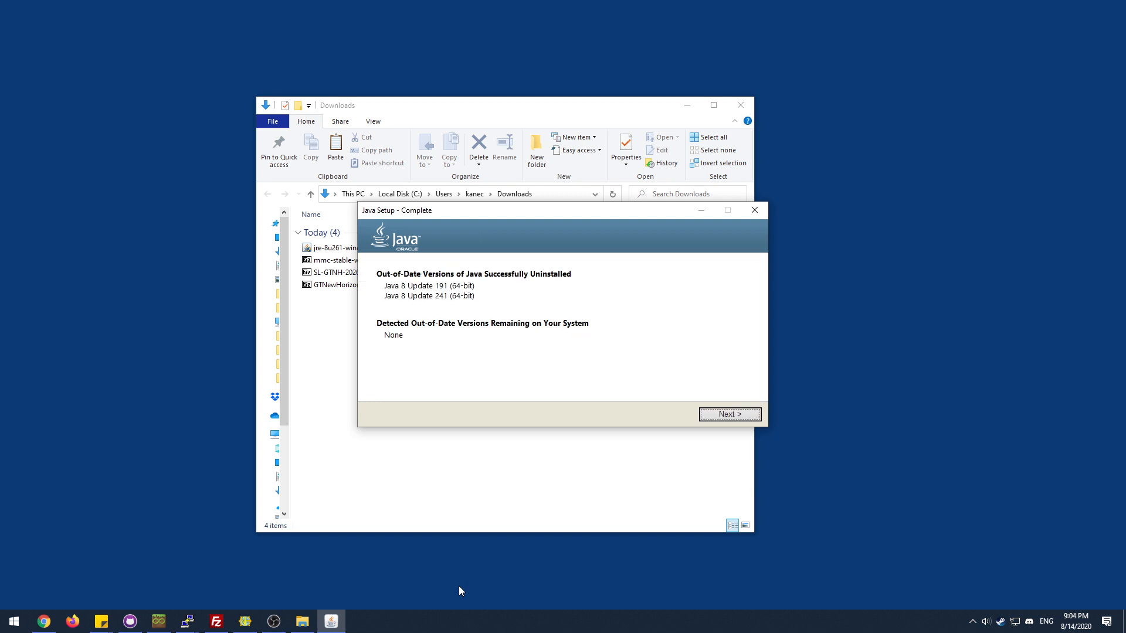
click(730, 414)
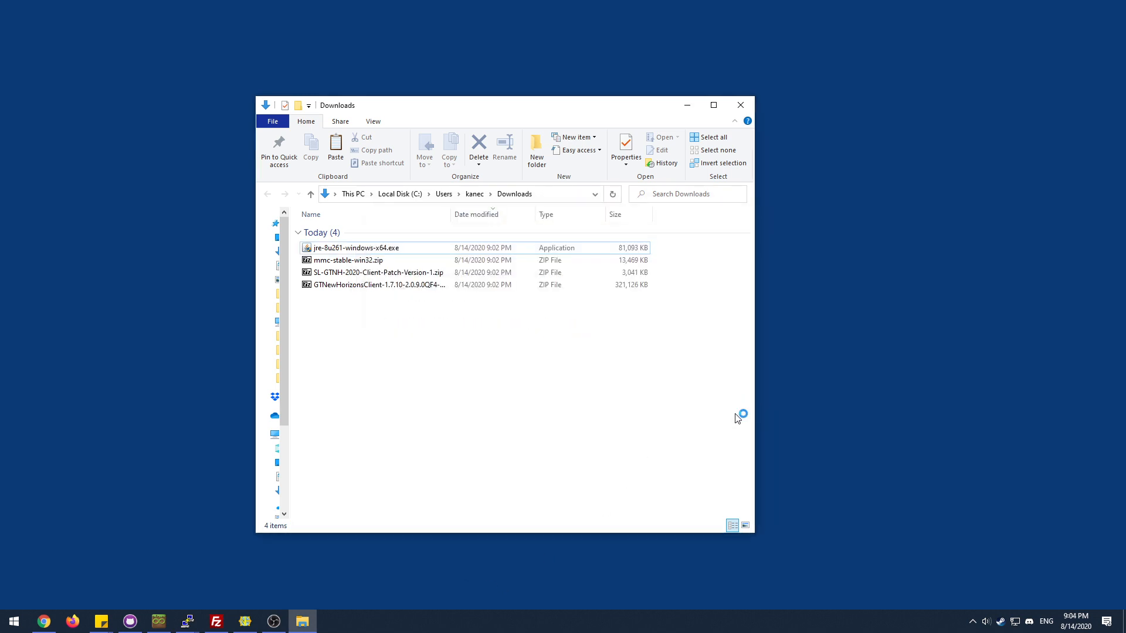
click(726, 412)
Step: Open mmc-stable-win32.zip and rename the MultiMC folder inside it to !MultiMC!
double_click(346, 262)
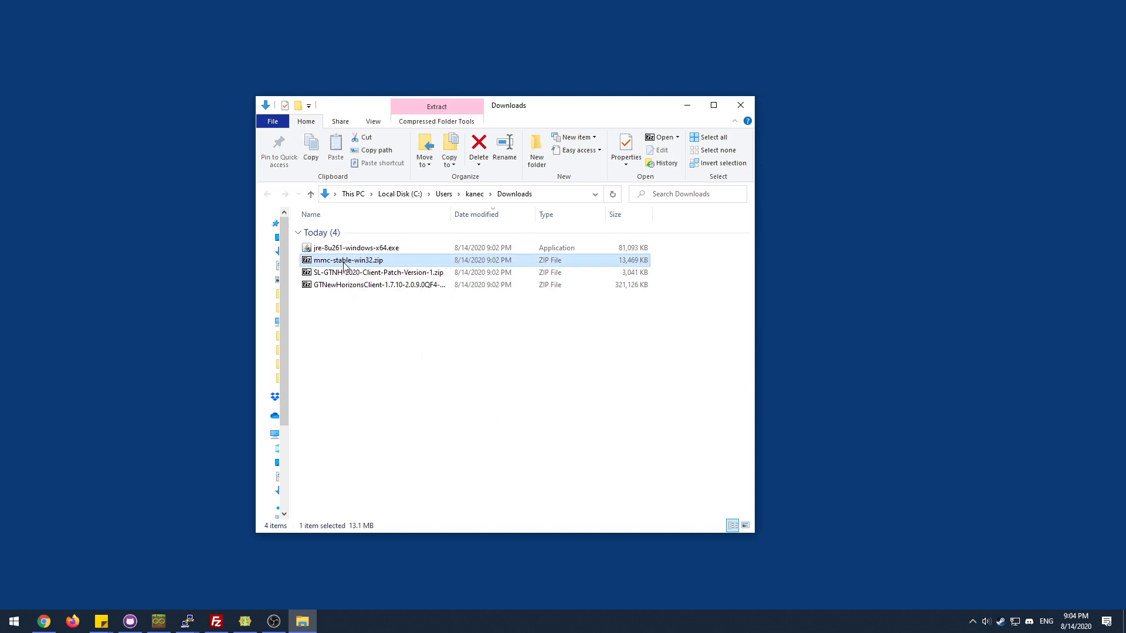
drag(368, 84, 412, 141)
click(394, 167)
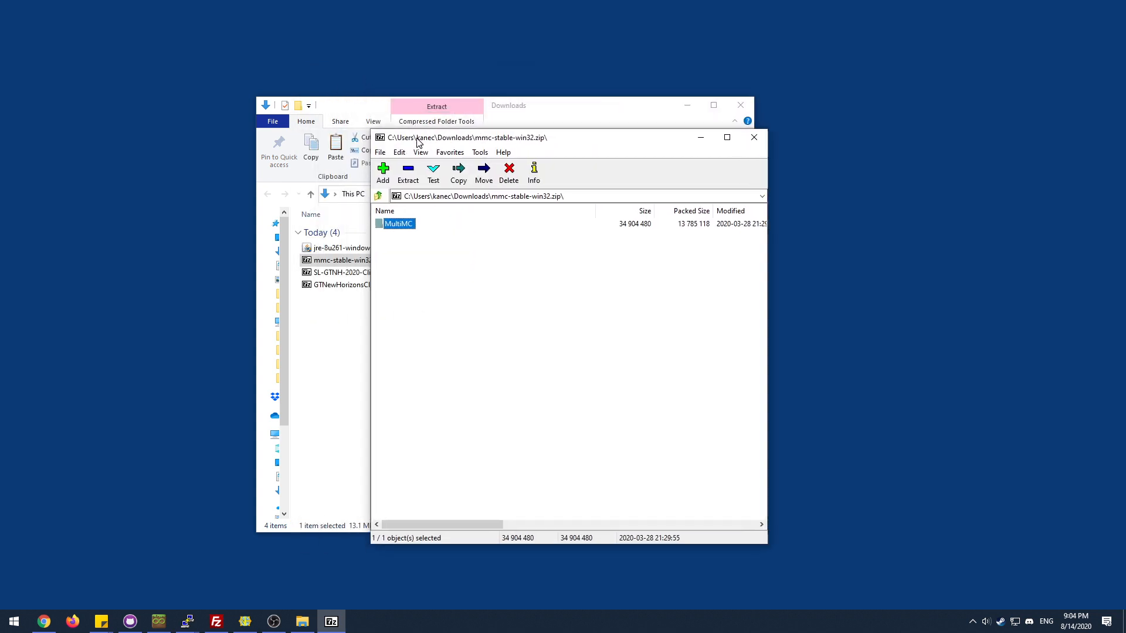
click(407, 226)
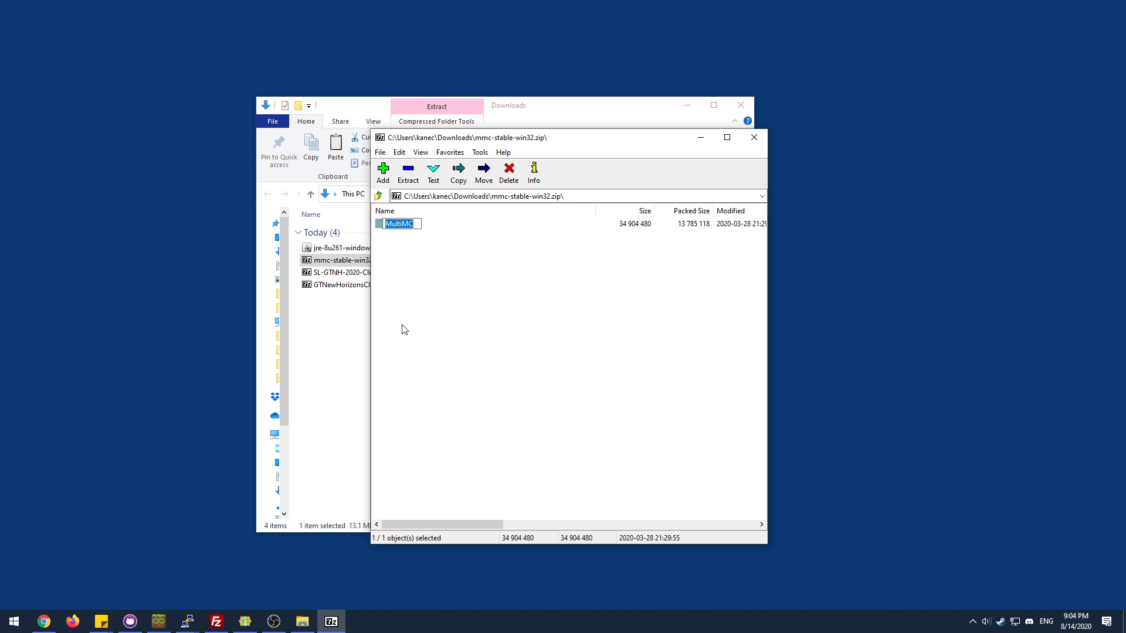
key(Home)
text(!)
key(Return)
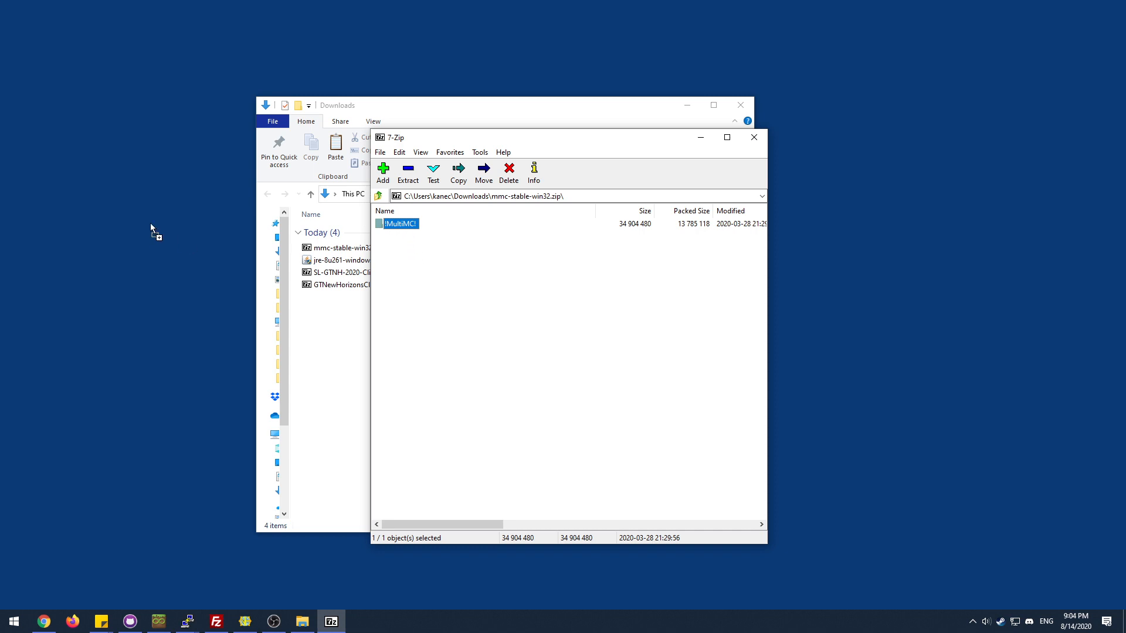
Step: Extract the !MultiMC! folder to the desktop, close the archive and move the Downloads window aside
drag(150, 223, 66, 59)
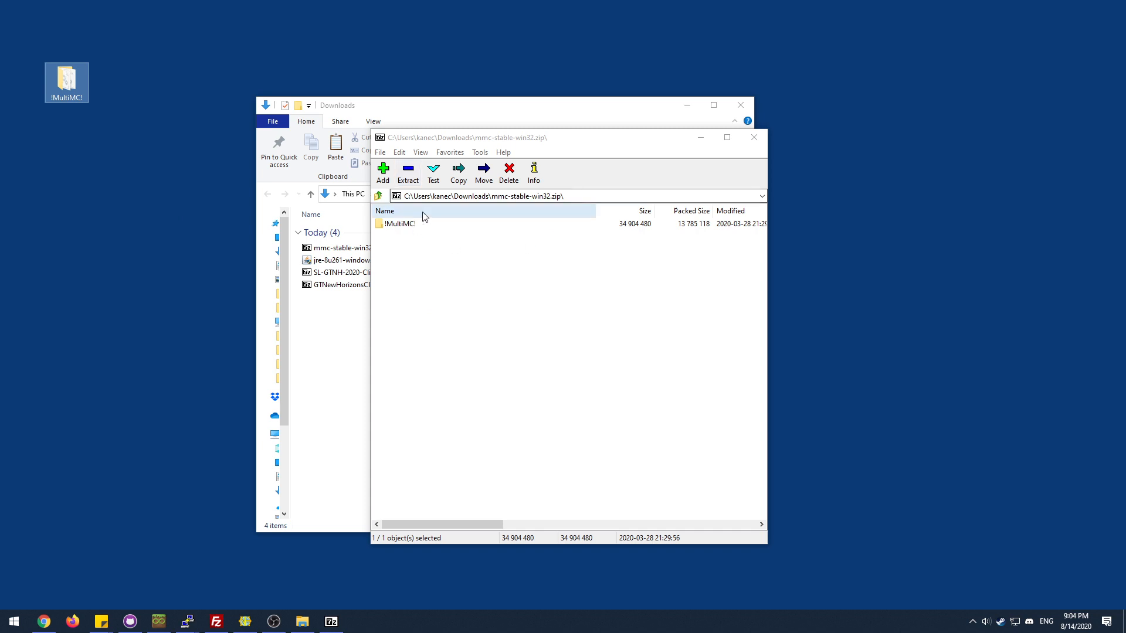
click(755, 140)
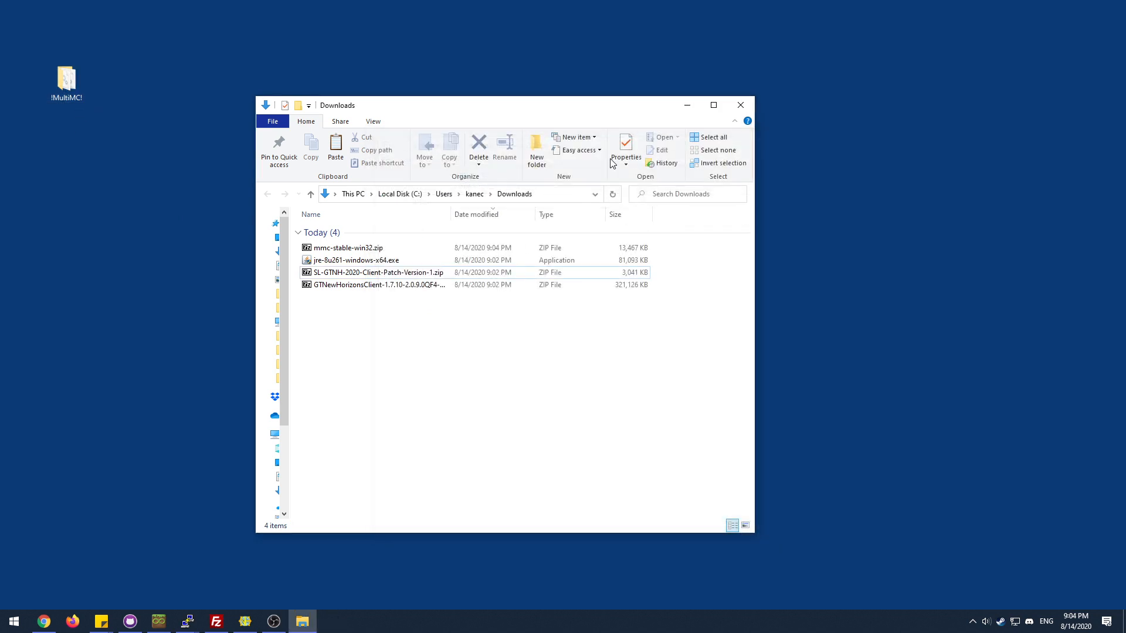
drag(448, 105, 724, 111)
Step: Run MultiMC.exe from the !MultiMC! desktop folder and continue its quick setup with American English
double_click(52, 92)
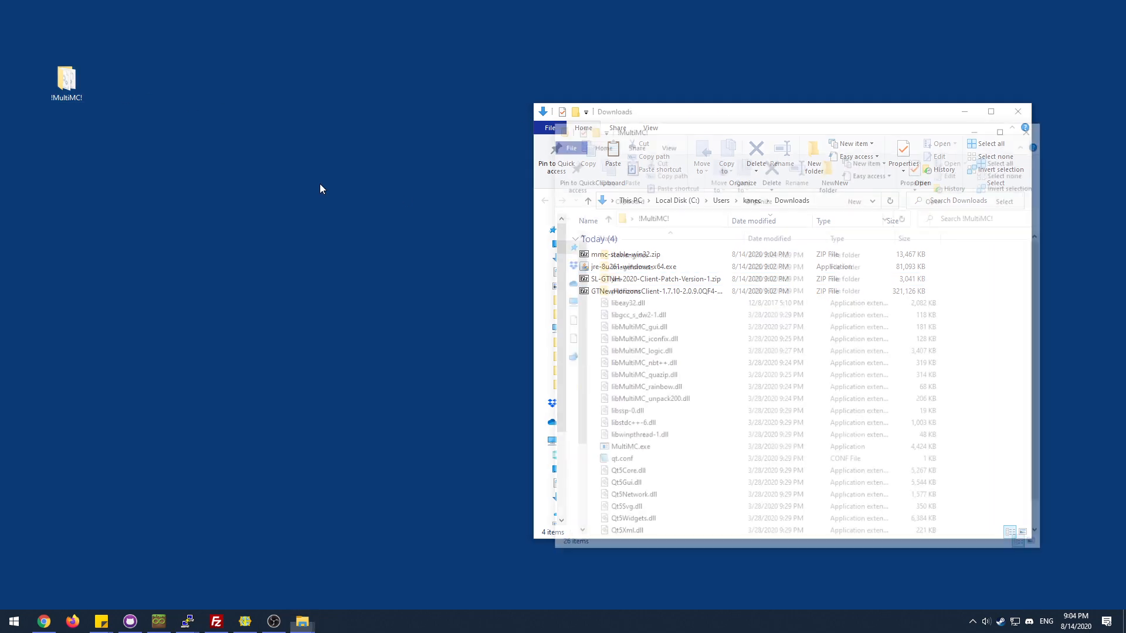
drag(217, 92, 213, 91)
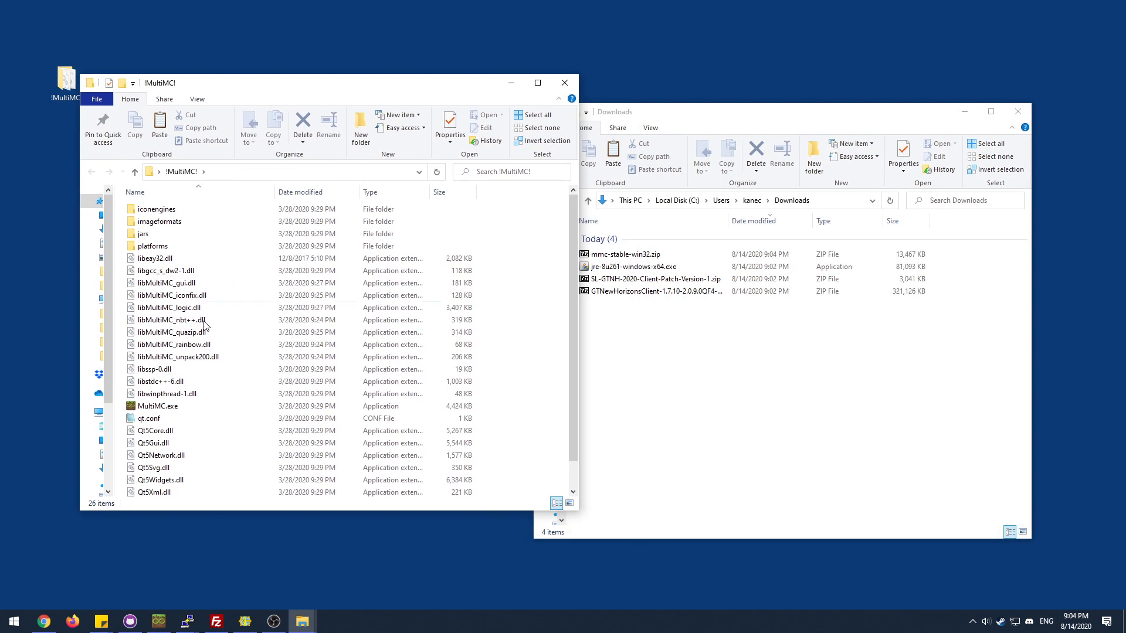
double_click(161, 407)
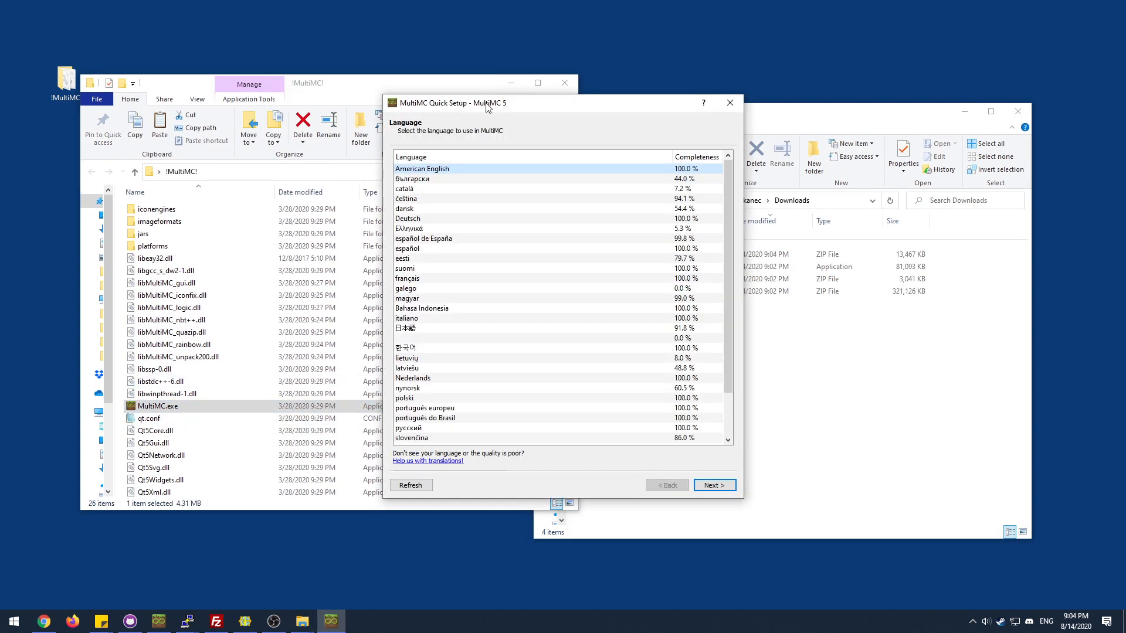
drag(487, 107, 431, 99)
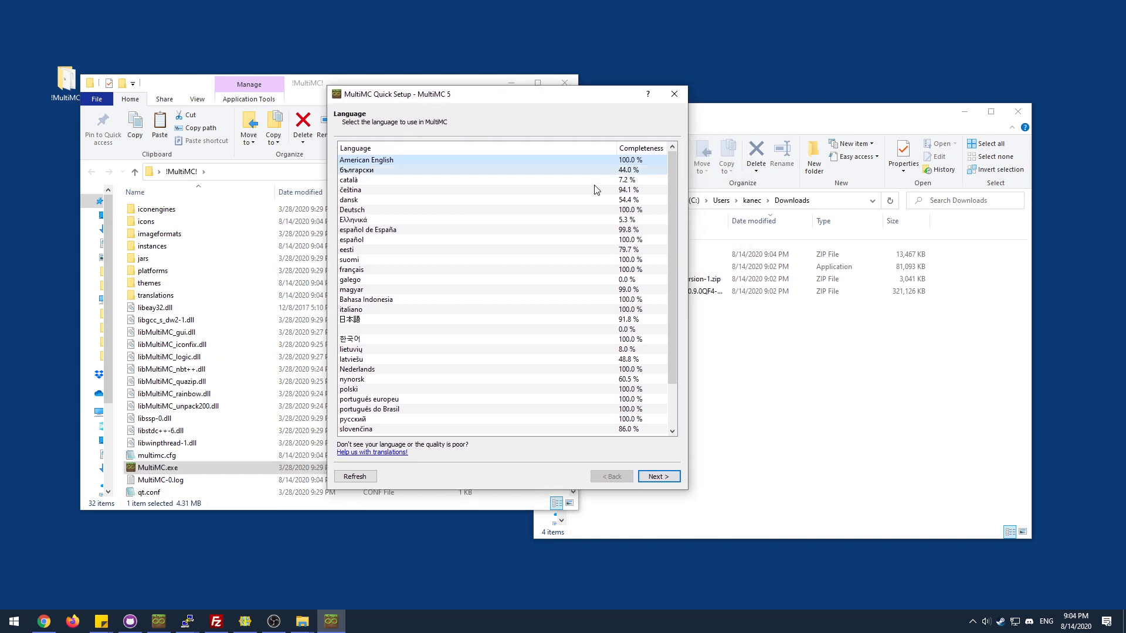
click(657, 476)
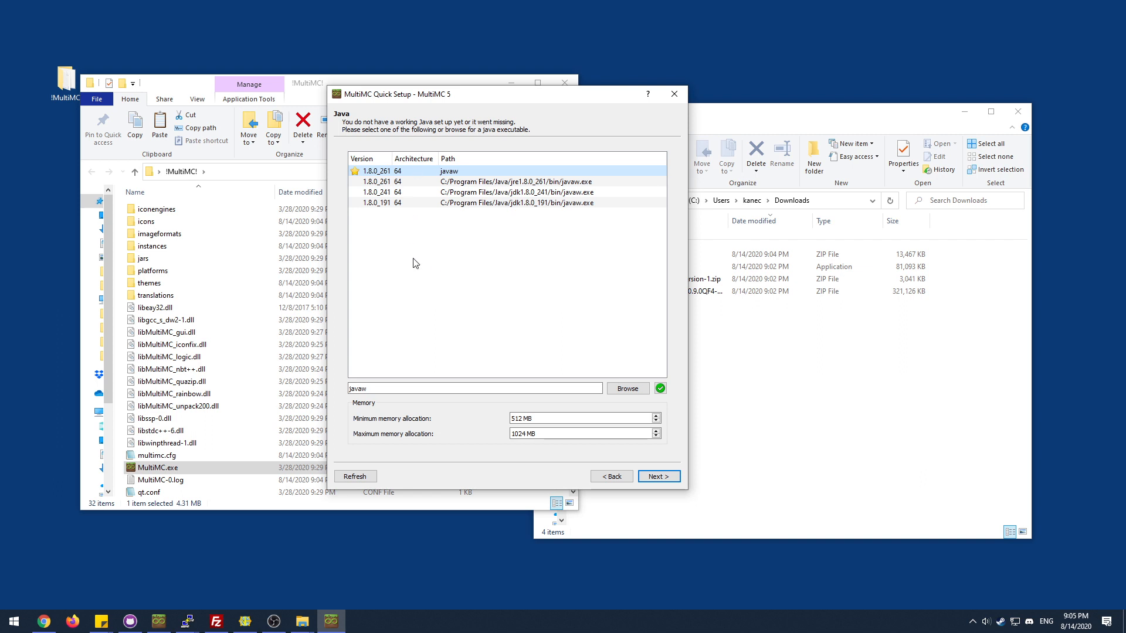
Step: Choose the 64-bit Java 1.8.0_261 at C:/Program Files/Java/jre1.8.0_261/bin/javaw.exe for MultiMC
click(375, 182)
click(376, 171)
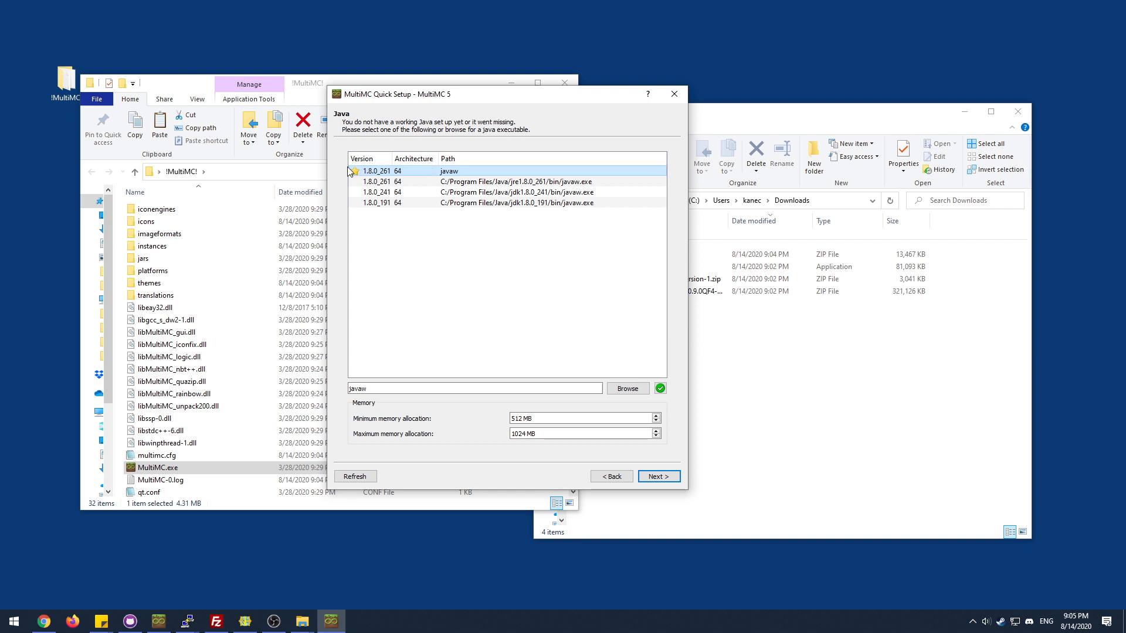
click(406, 183)
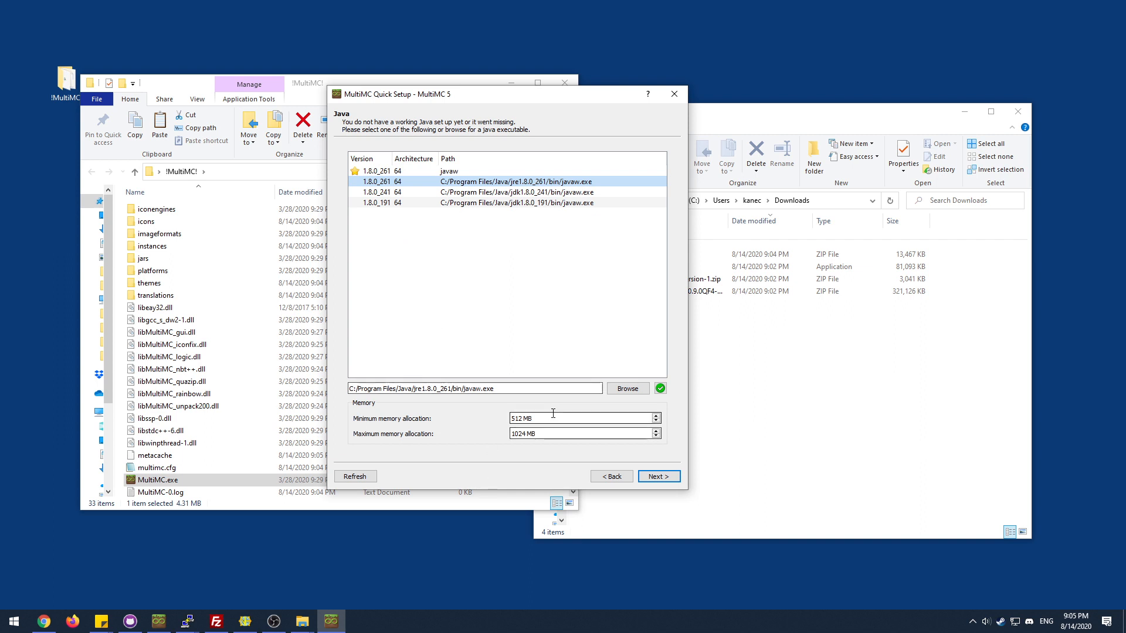
Step: Set MultiMC's minimum memory allocation to 4096 MB
click(526, 418)
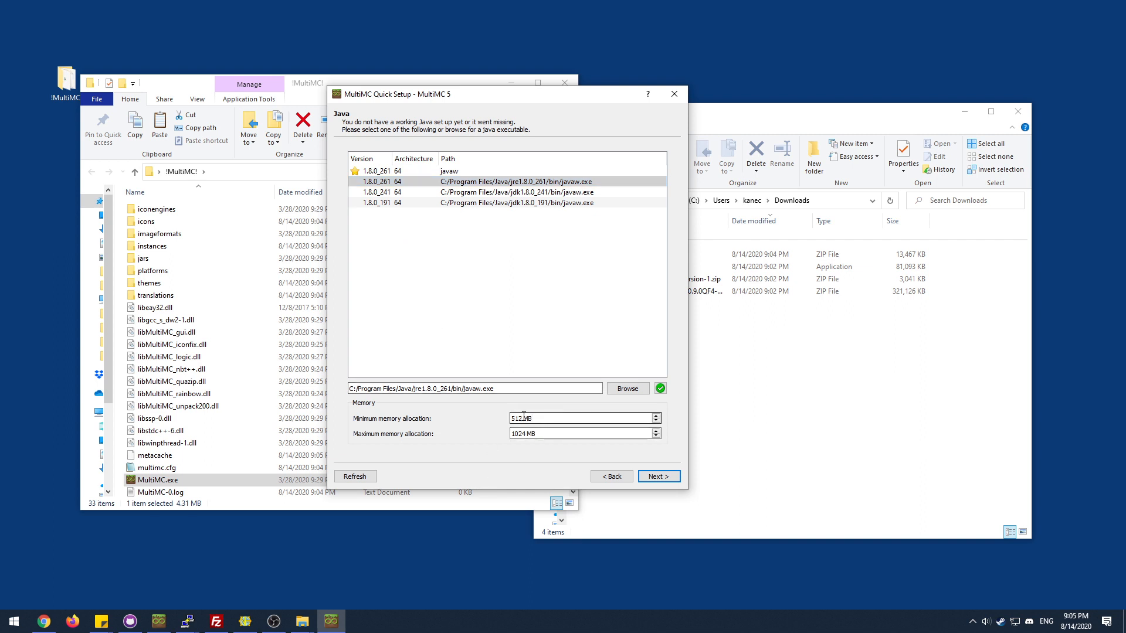
double_click(524, 418)
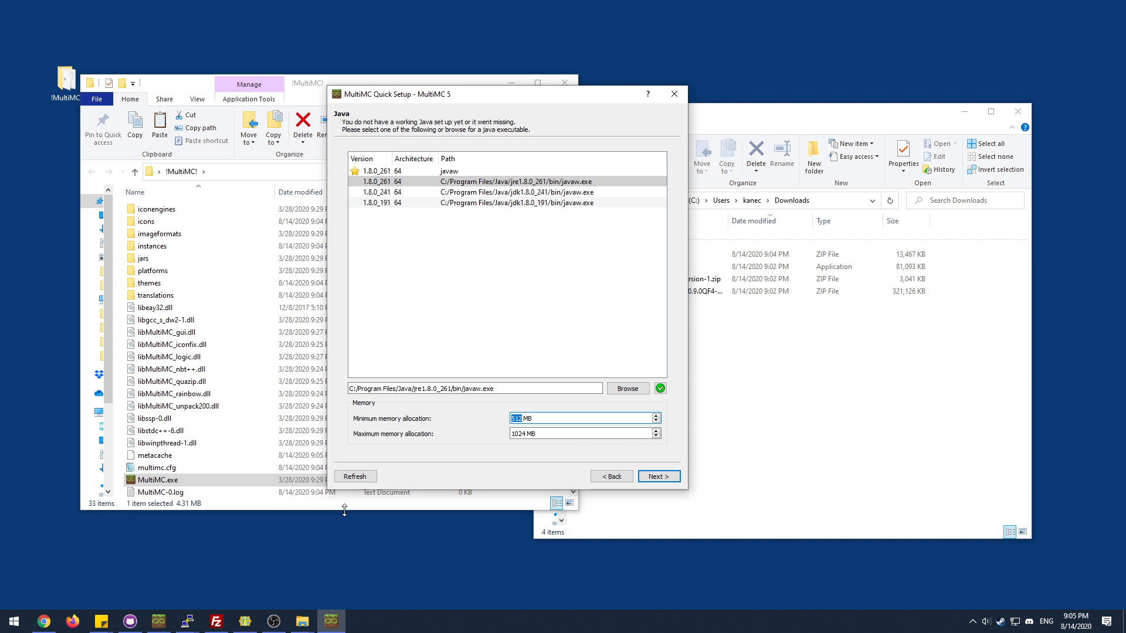
text(4096)
key(alt+Tab)
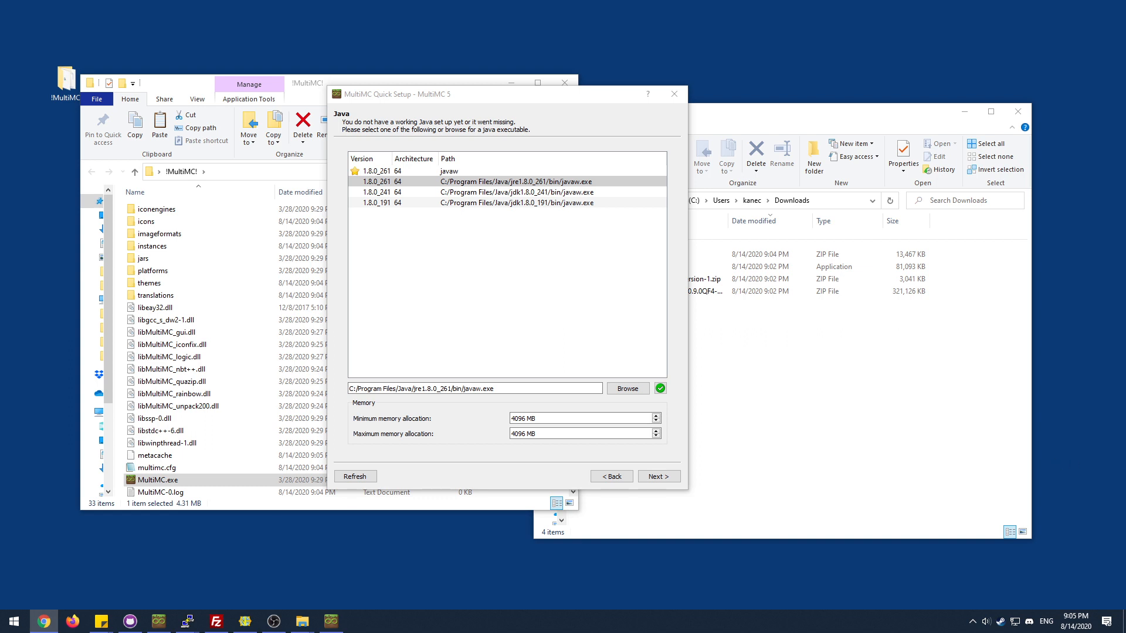
Step: Set MultiMC's maximum memory allocation to 6144 MB
double_click(524, 436)
text(61)
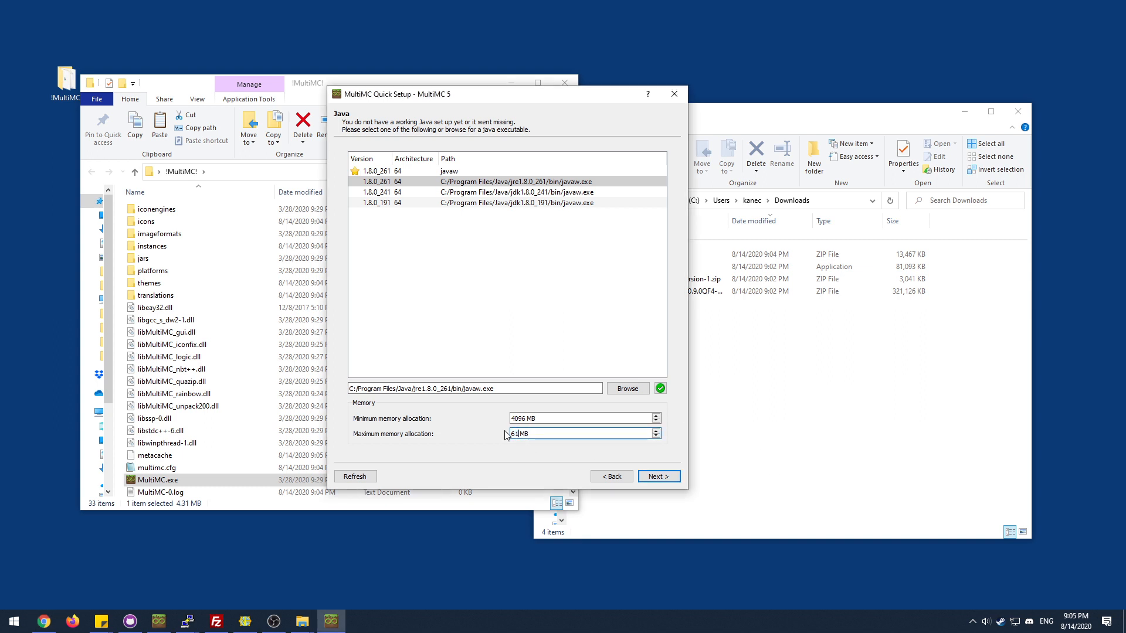
text(44)
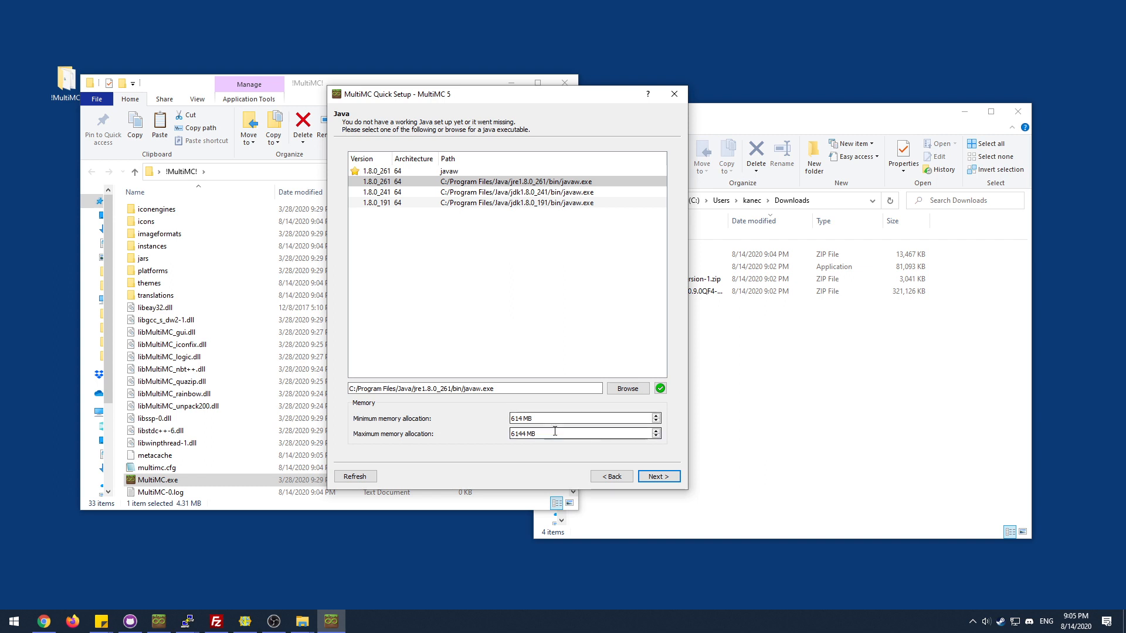
Step: Set the minimum memory allocation to 4096 MB again and continue to the next page of the quick setup
double_click(524, 418)
text(4096)
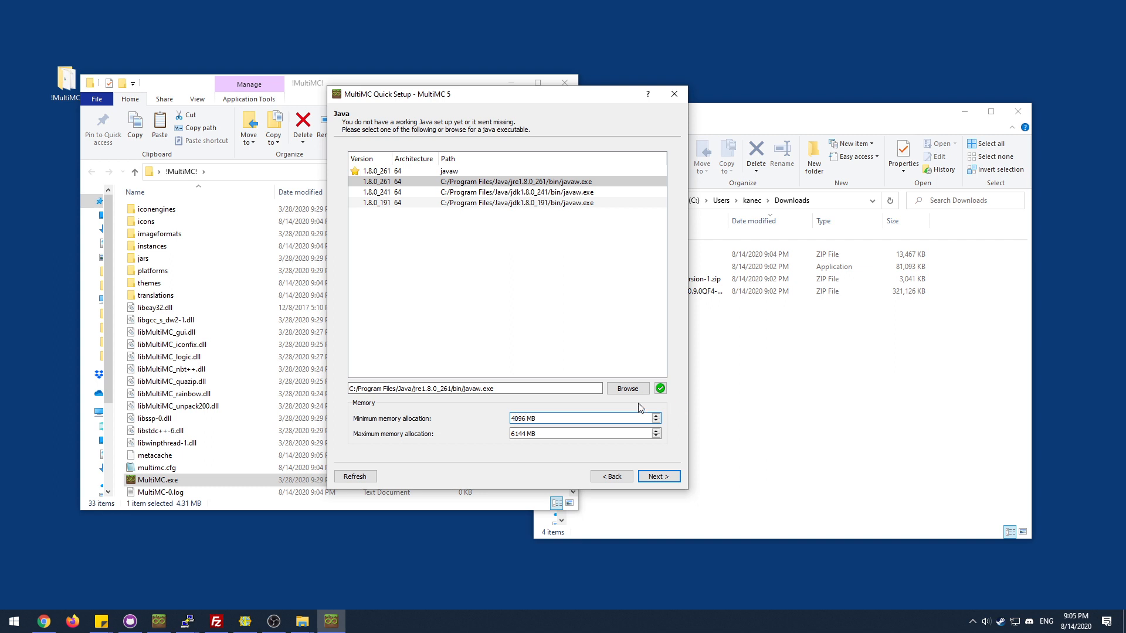
click(568, 433)
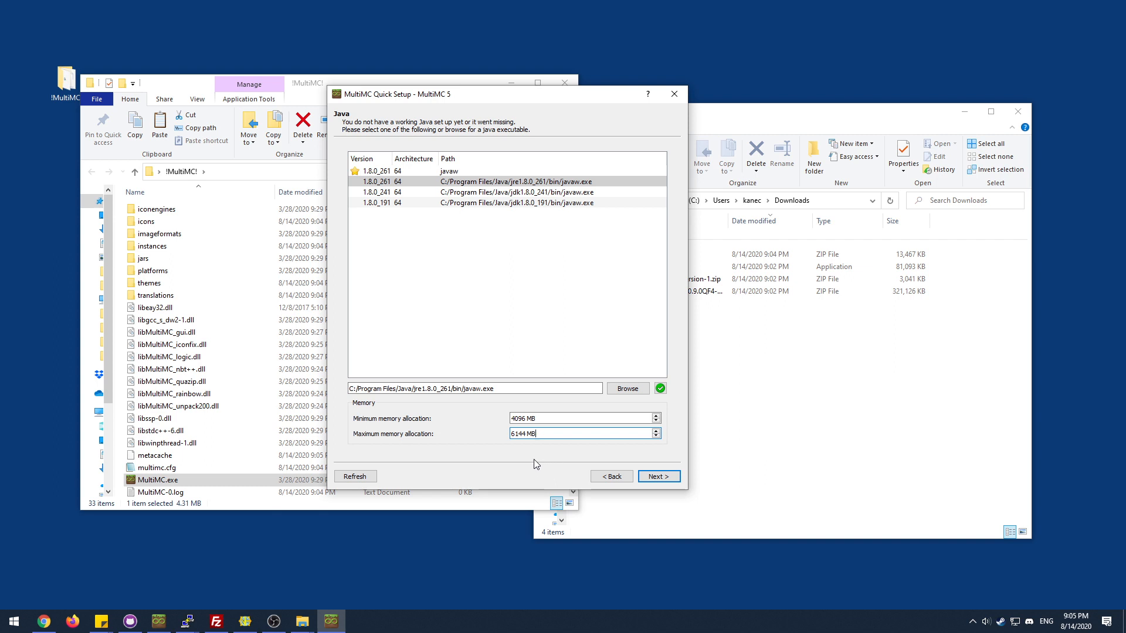
click(657, 476)
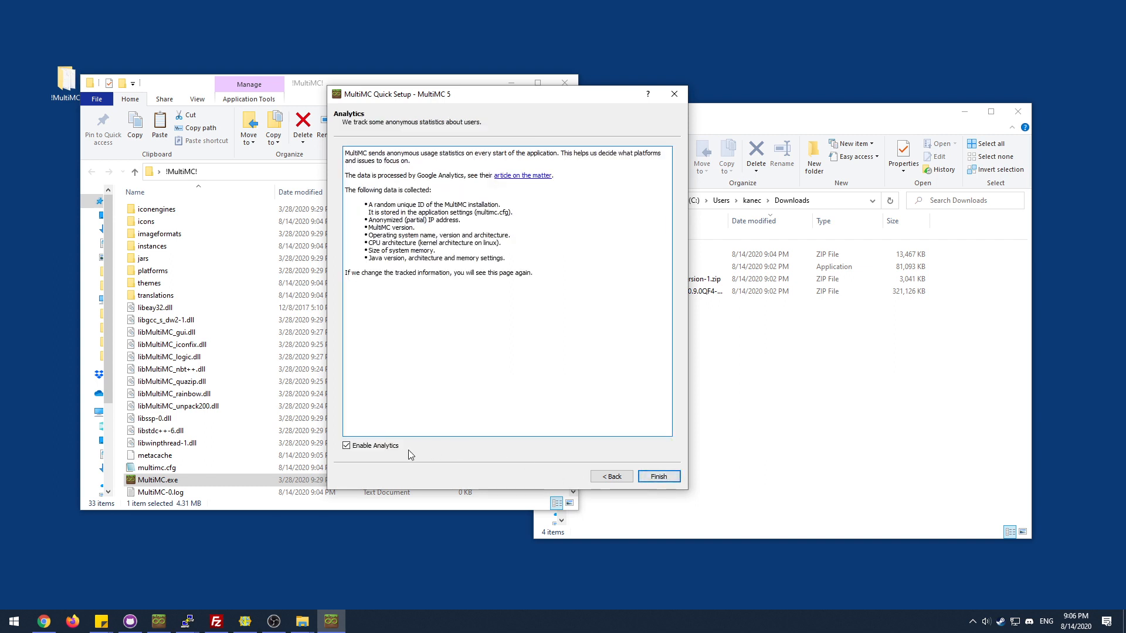
Step: Disable analytics, finish MultiMC's quick setup and dismiss the instance folder warning
click(374, 447)
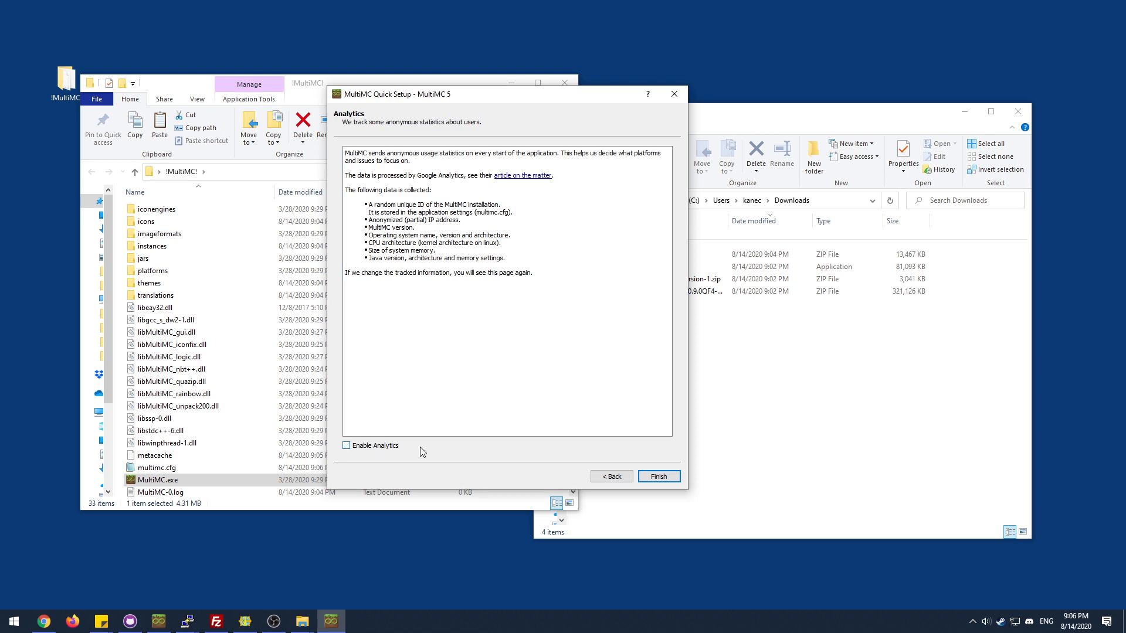
click(654, 480)
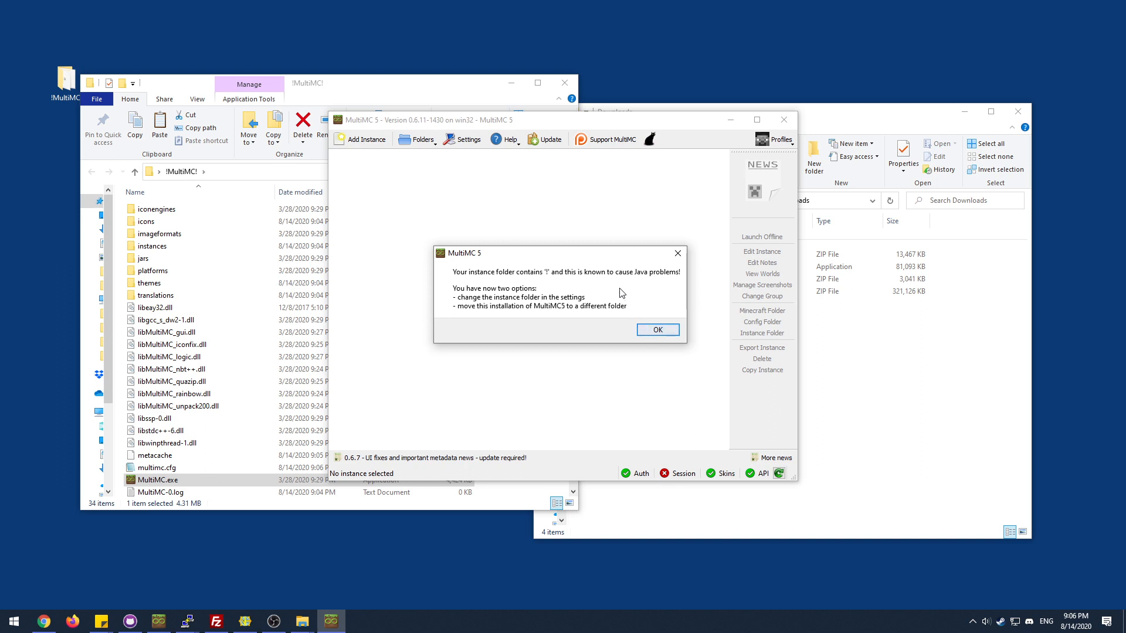
click(656, 332)
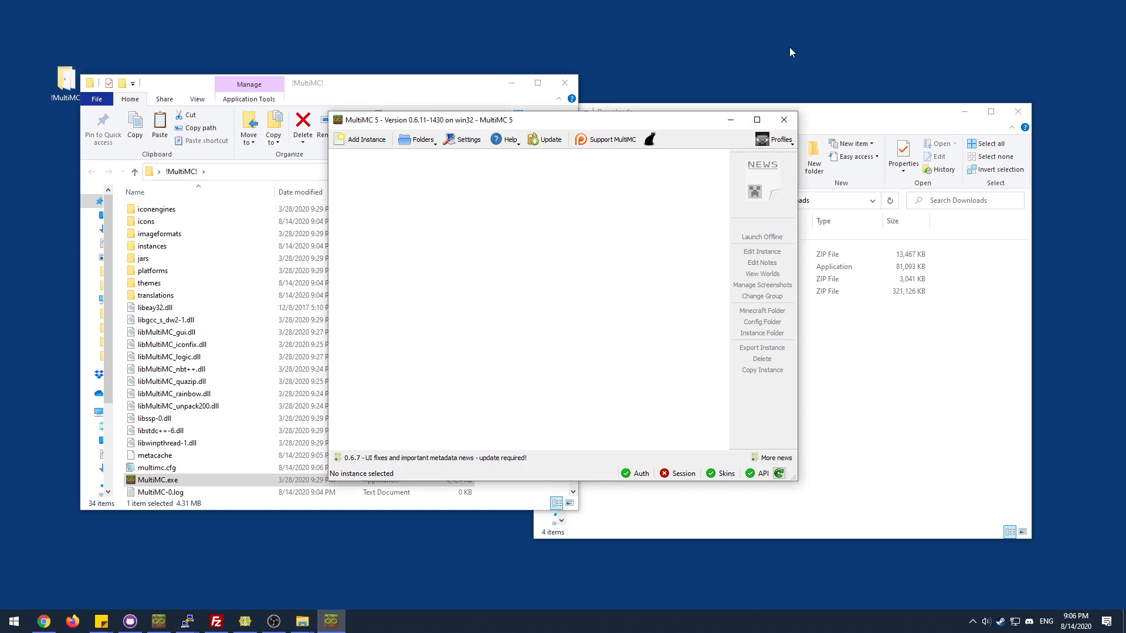
Step: Close MultiMC and its folder window, and rename the !MultiMC! desktop folder to MMMMMultiMC
click(787, 119)
drag(354, 89, 400, 92)
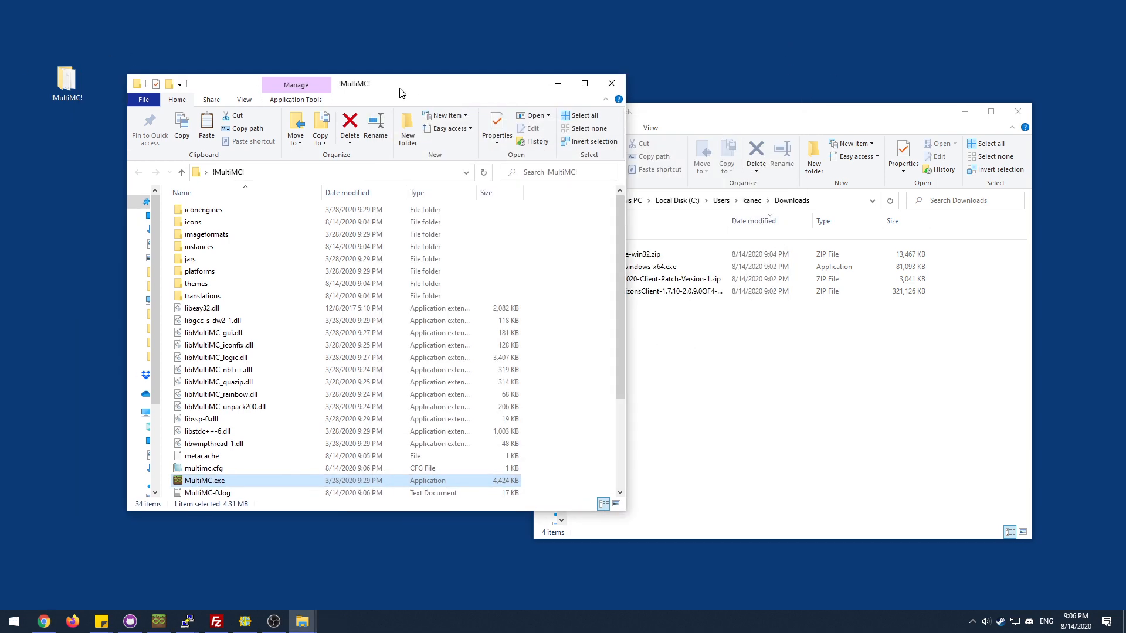
click(612, 83)
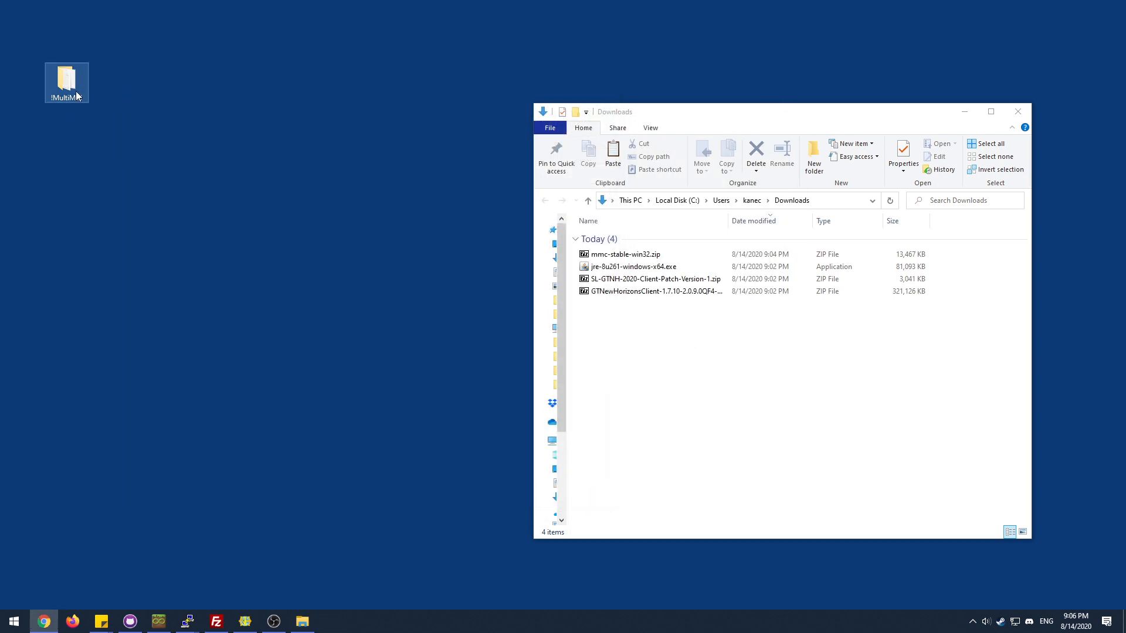
click(77, 92)
key(F2)
key(End)
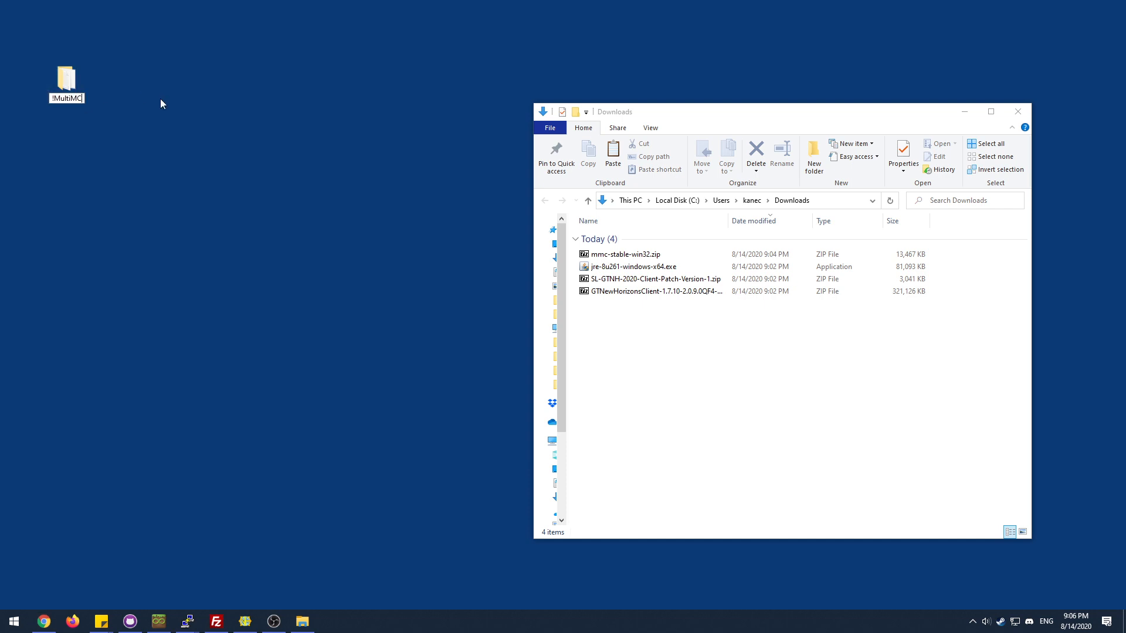
key(Delete)
text(MMMM)
key(Return)
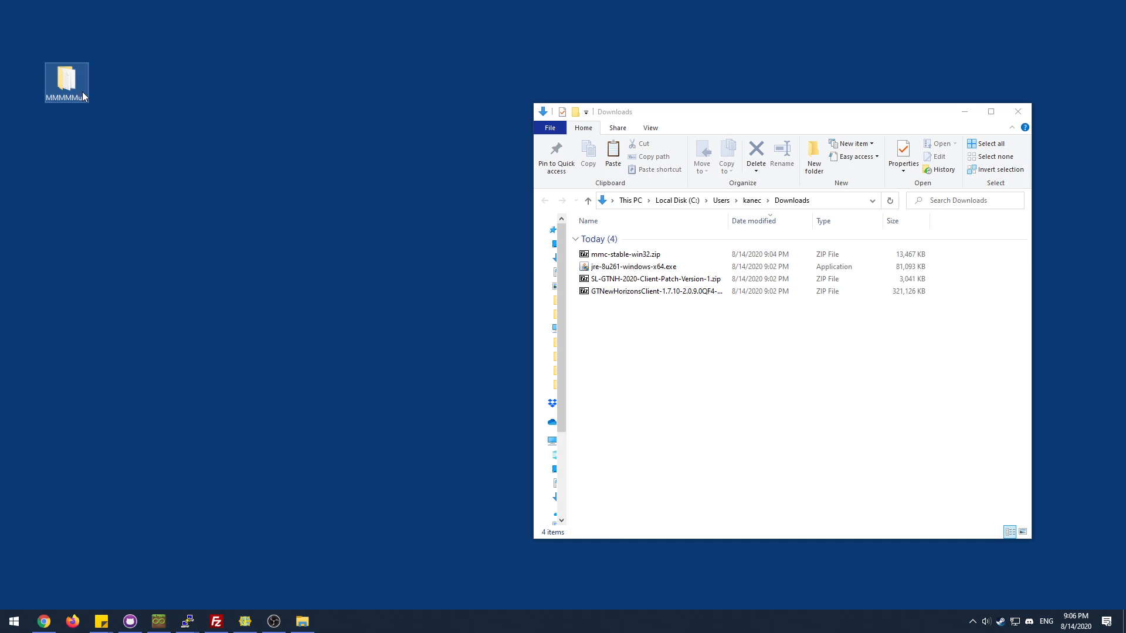
Step: Run MultiMC.exe from the MMMMMultiMC desktop folder
double_click(83, 97)
scroll(288, 382, down, 3)
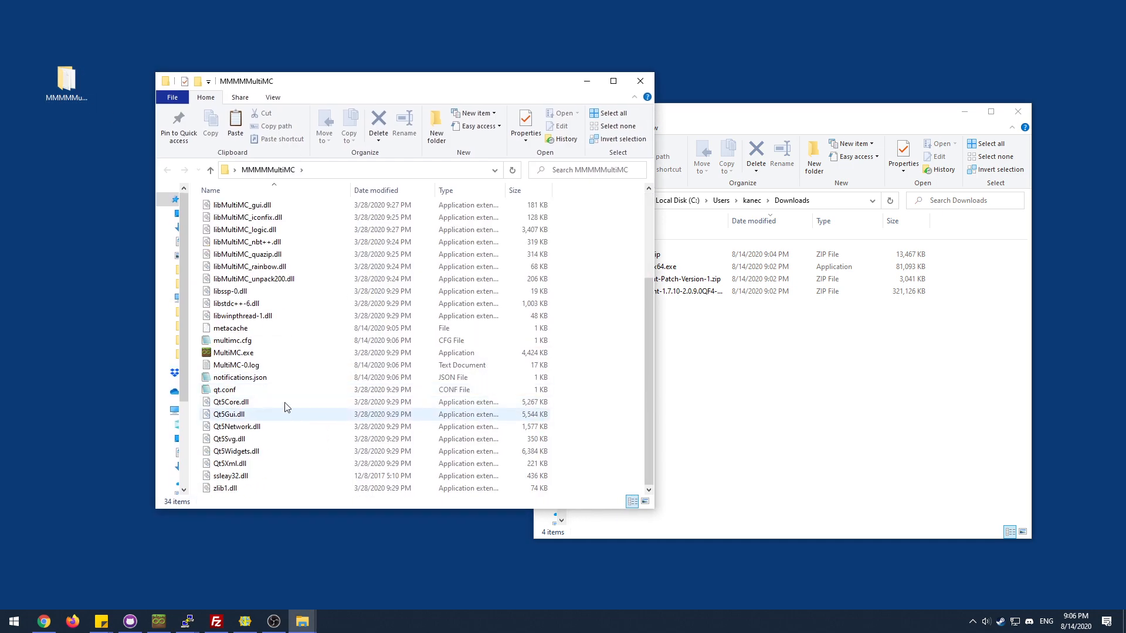
double_click(234, 353)
drag(516, 112, 498, 132)
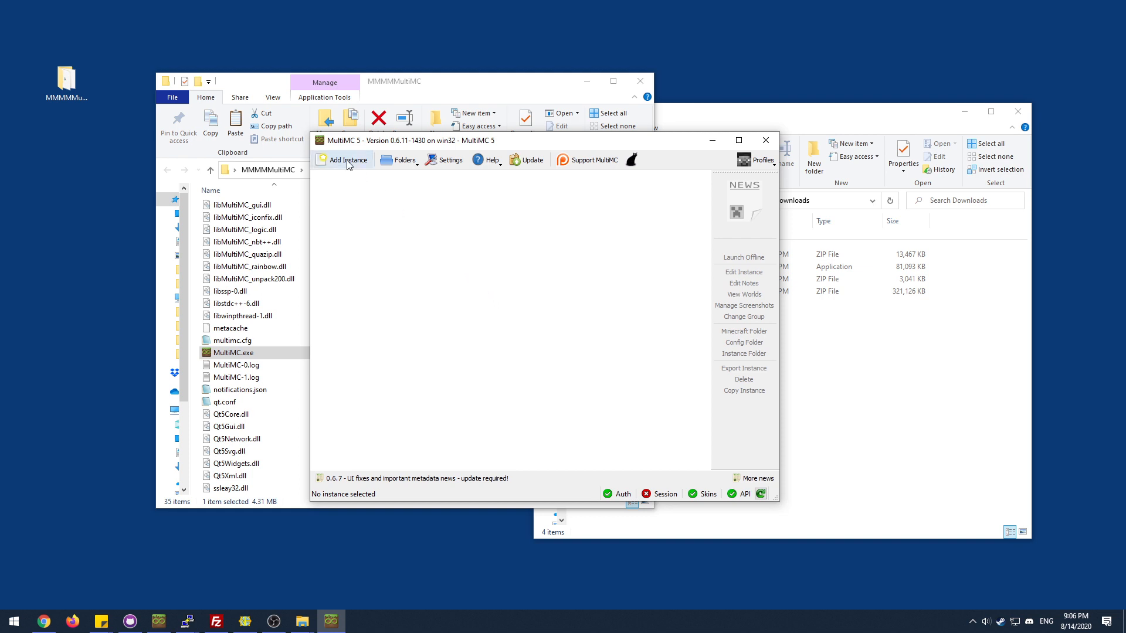
Step: Import the GTNewHorizonsClient-1.7.10-2.0.9.0QF4-MMC zip from Downloads into MultiMC as a new instance, keeping the suggested name
mouse_move(582, 141)
mouse_down()
mouse_move(493, 107)
mouse_move(562, 135)
mouse_up()
drag(761, 119, 849, 109)
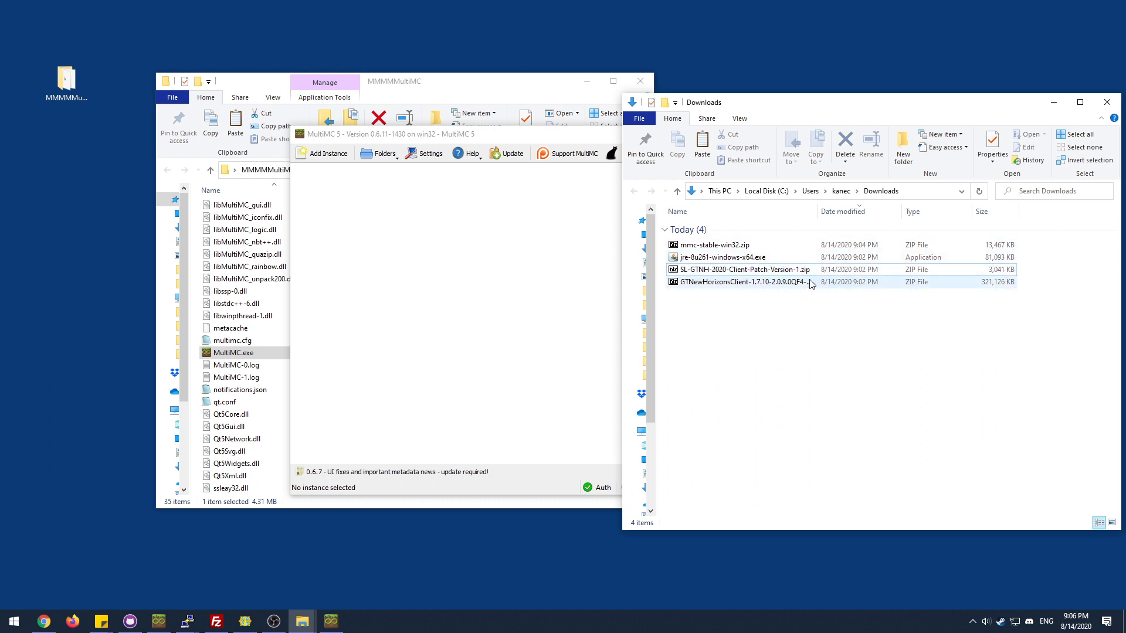
click(756, 283)
drag(757, 286, 472, 285)
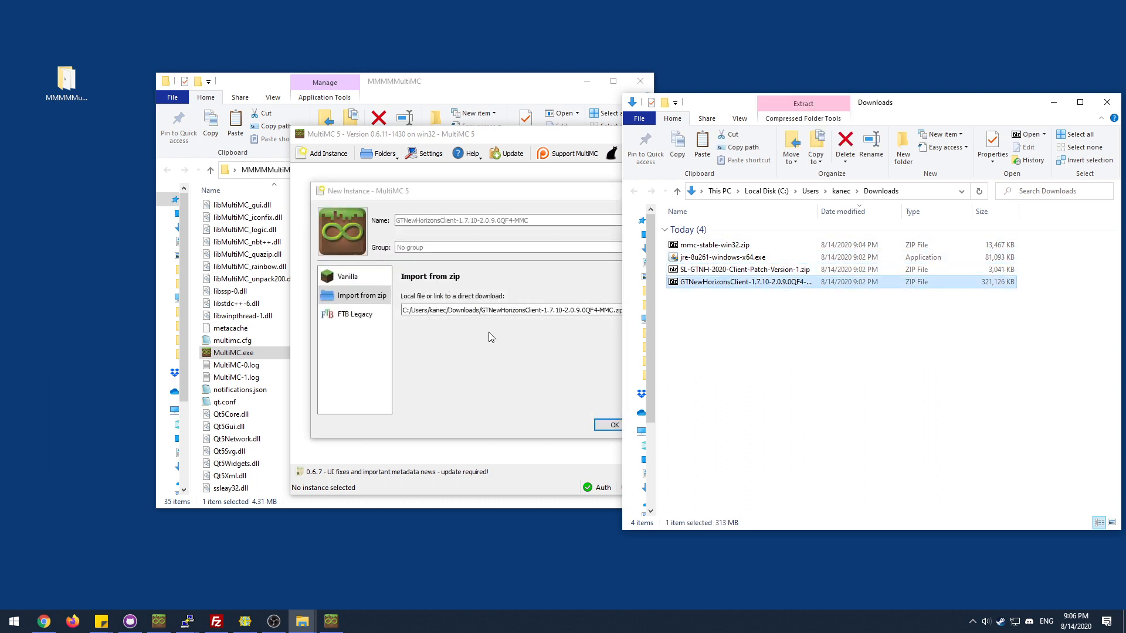
click(616, 424)
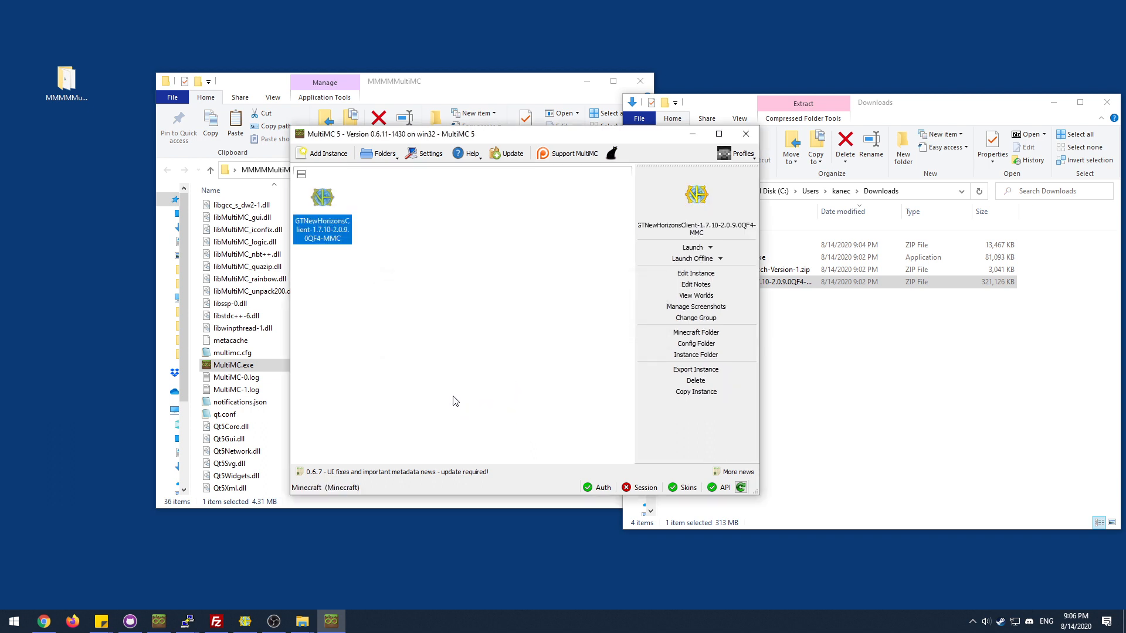
click(318, 155)
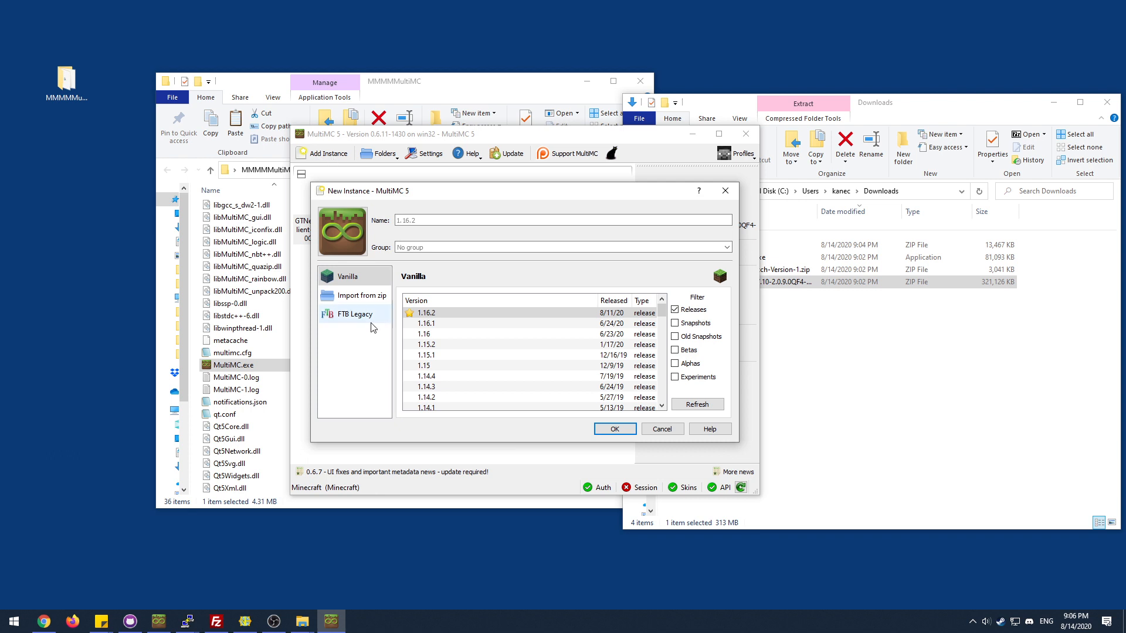
click(360, 297)
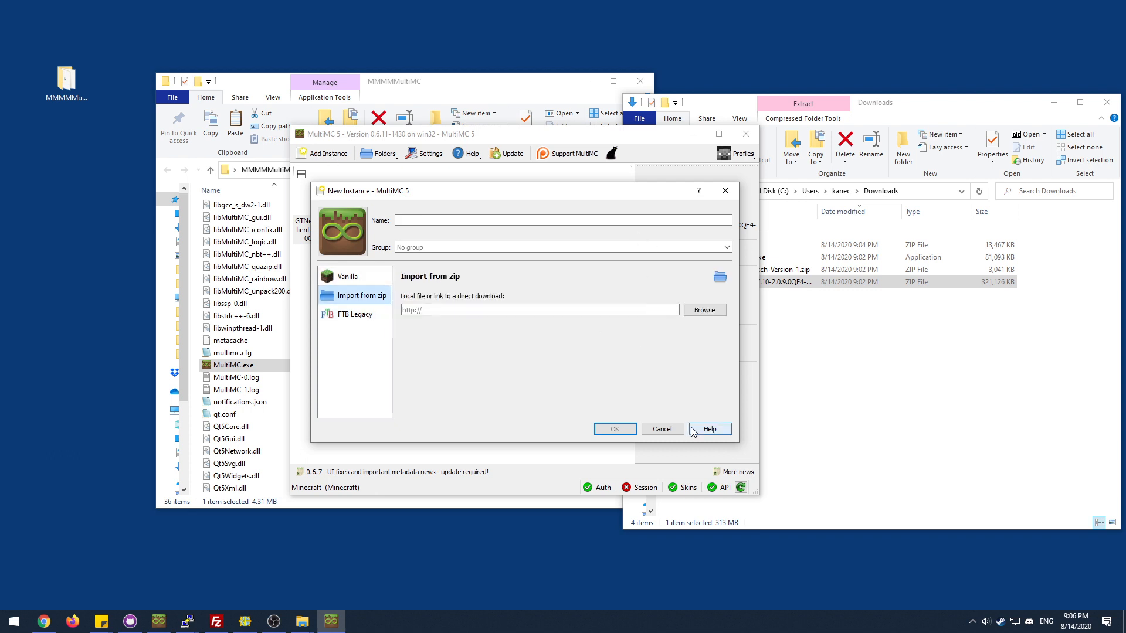
click(662, 429)
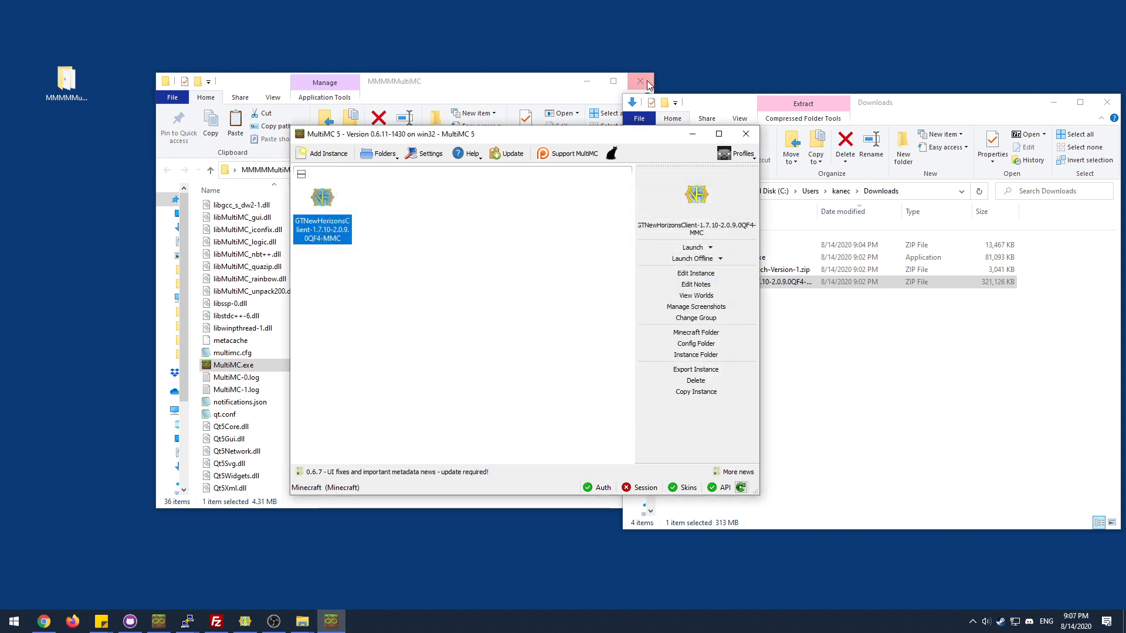
Step: Close the MMMMMultiMC and Downloads folder windows, leaving only MultiMC open
drag(519, 88, 477, 65)
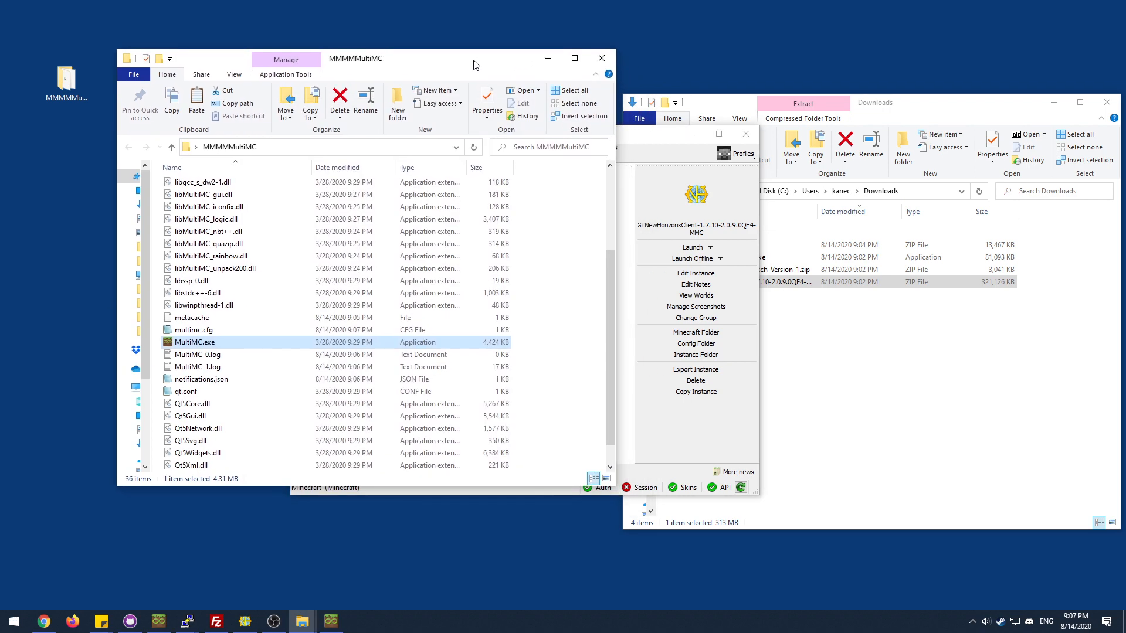
click(601, 63)
drag(901, 100, 645, 56)
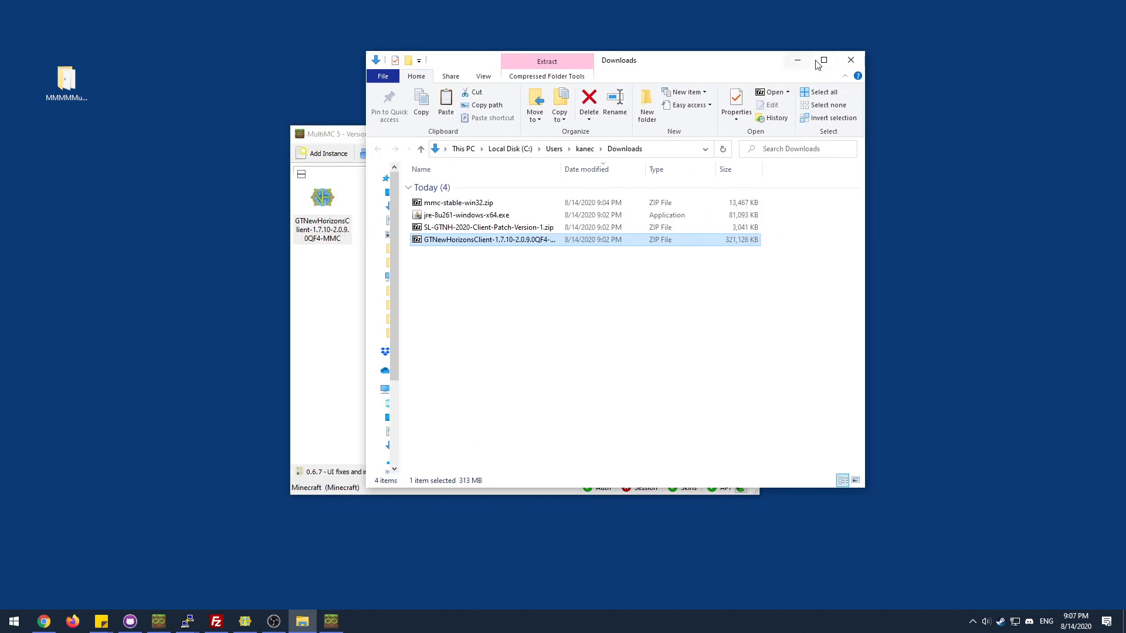
click(850, 56)
drag(469, 133, 431, 104)
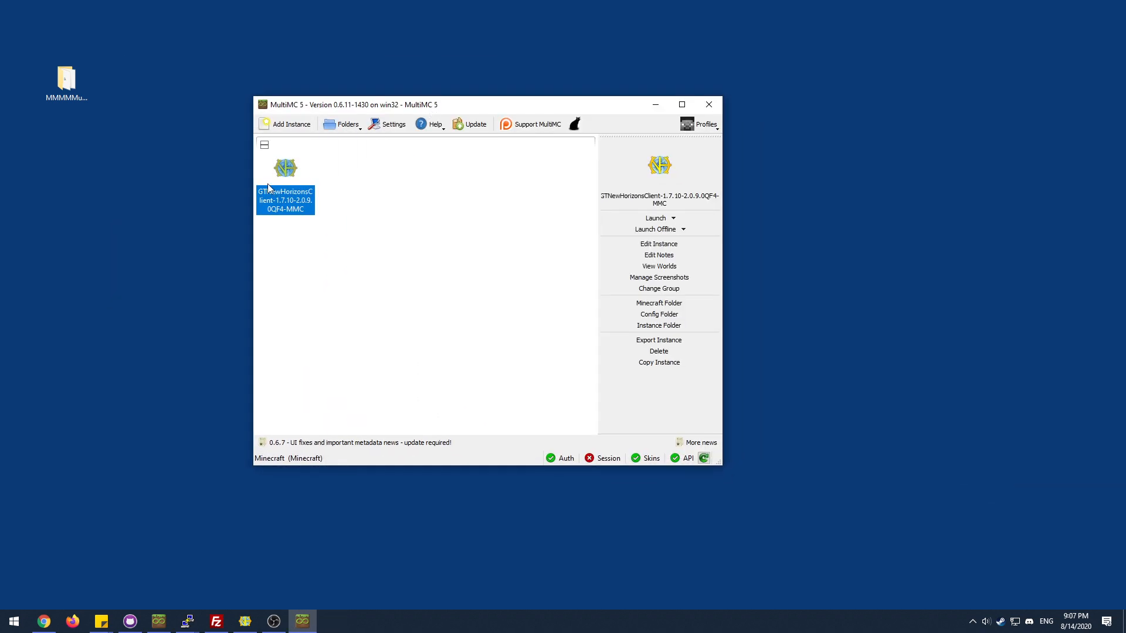
Step: Open the Minecraft folder of the GTNewHorizonsClient instance
right_click(289, 170)
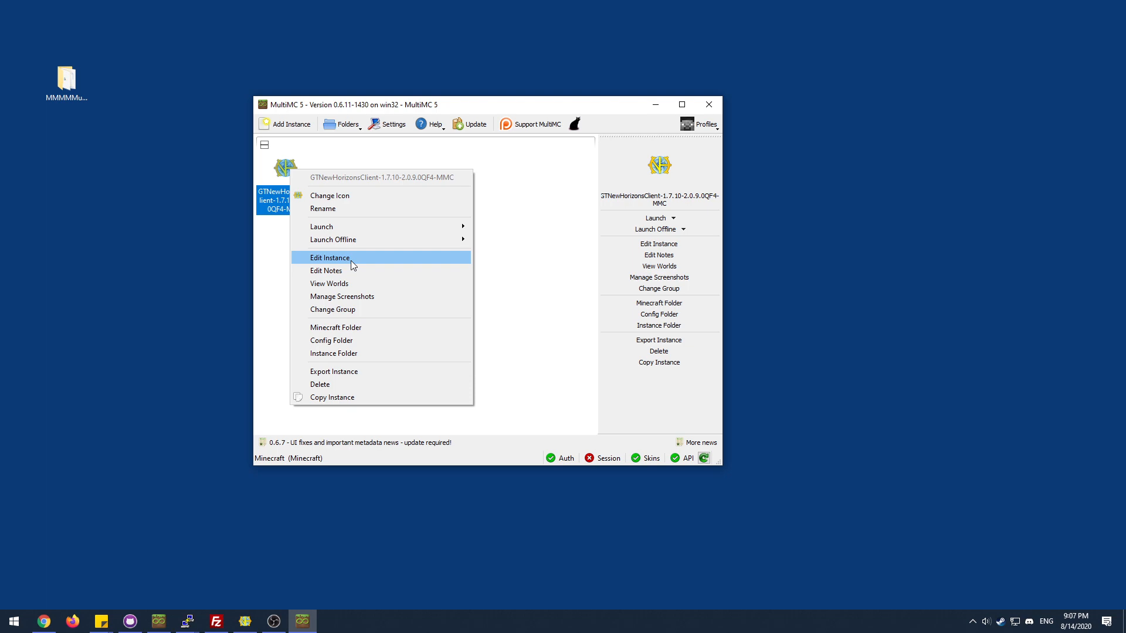
click(369, 332)
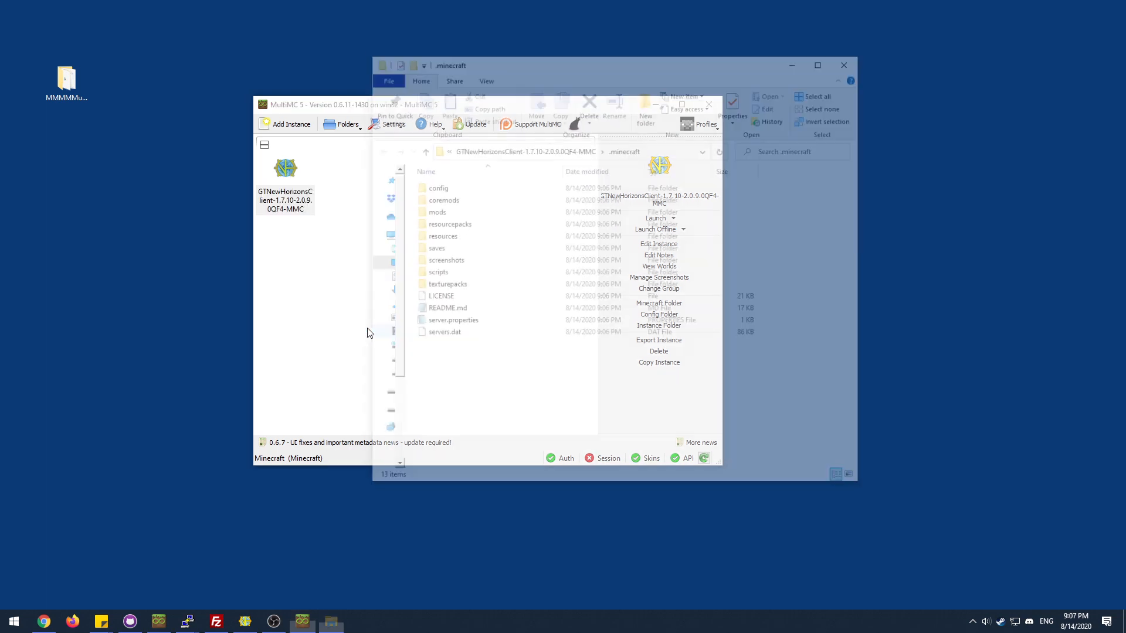
drag(590, 61, 458, 65)
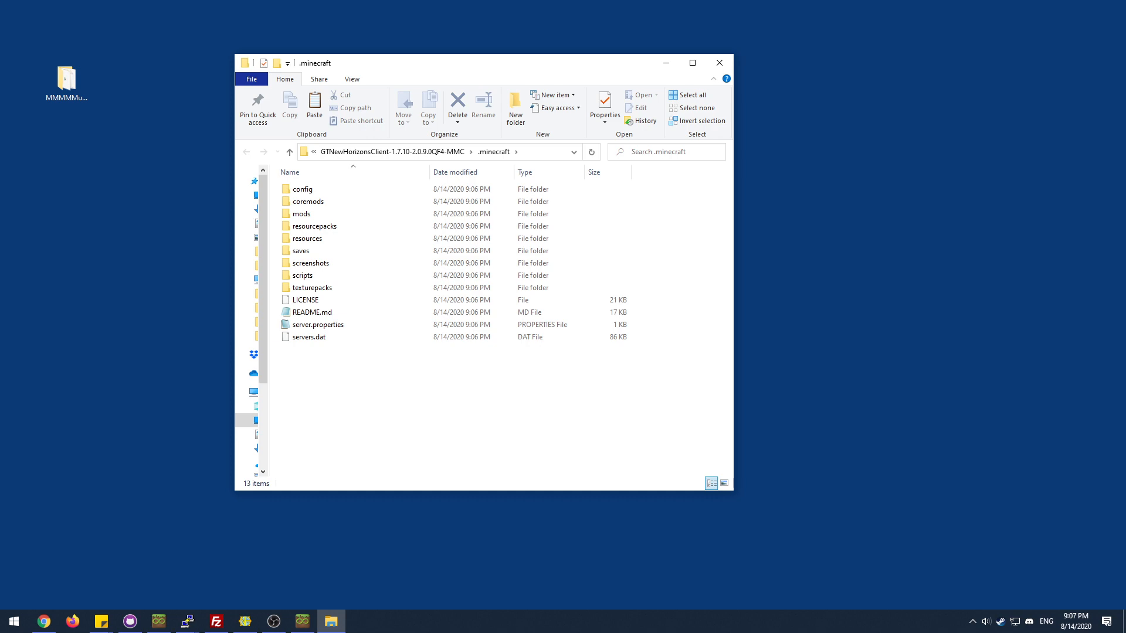
Step: Extract everything in SL-GTNH-2020-Client-Patch-Version-1.zip from Downloads into the instance's .minecraft folder, replacing existing files
key(alt+Tab)
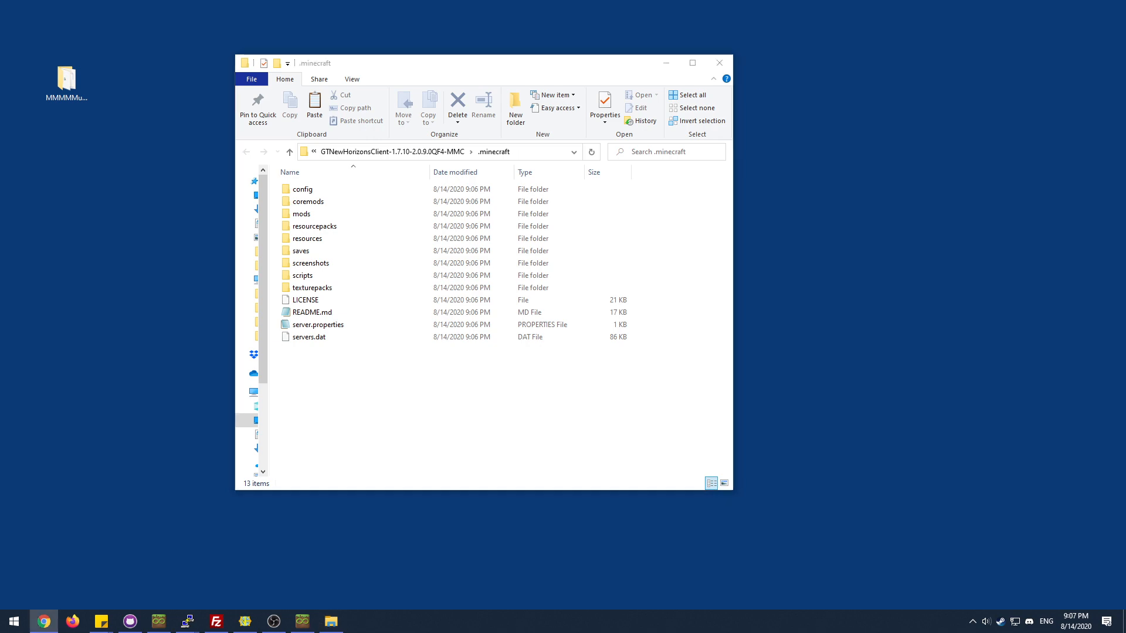
drag(491, 83, 881, 106)
double_click(742, 269)
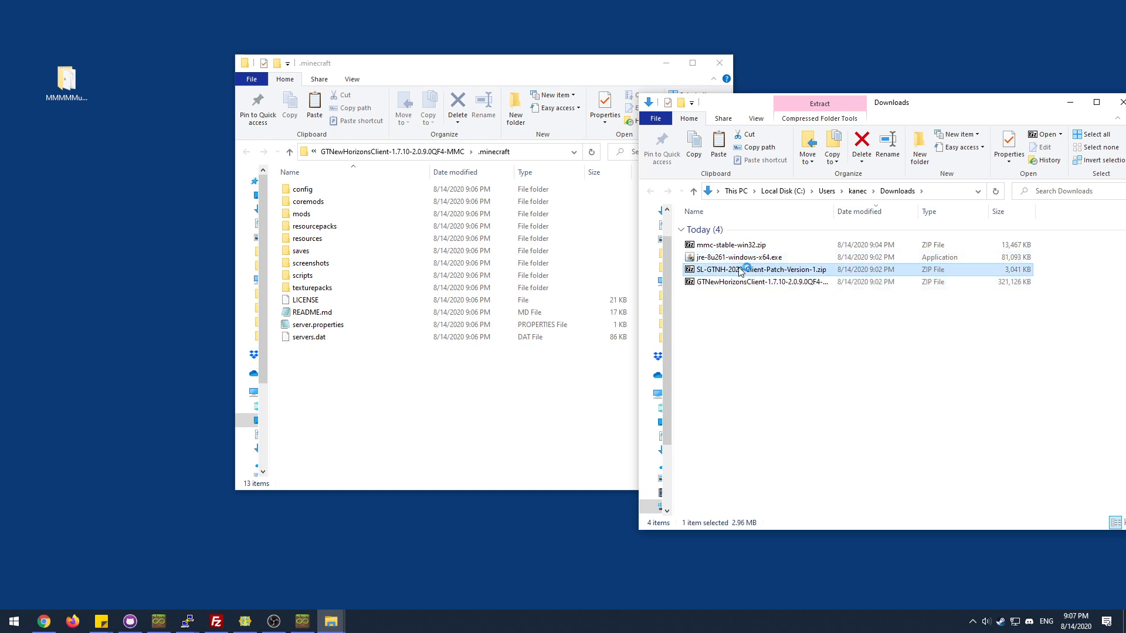
drag(463, 144, 683, 133)
mouse_move(709, 351)
mouse_down()
mouse_move(610, 234)
mouse_move(610, 212)
mouse_move(415, 382)
mouse_move(359, 376)
mouse_up()
click(533, 213)
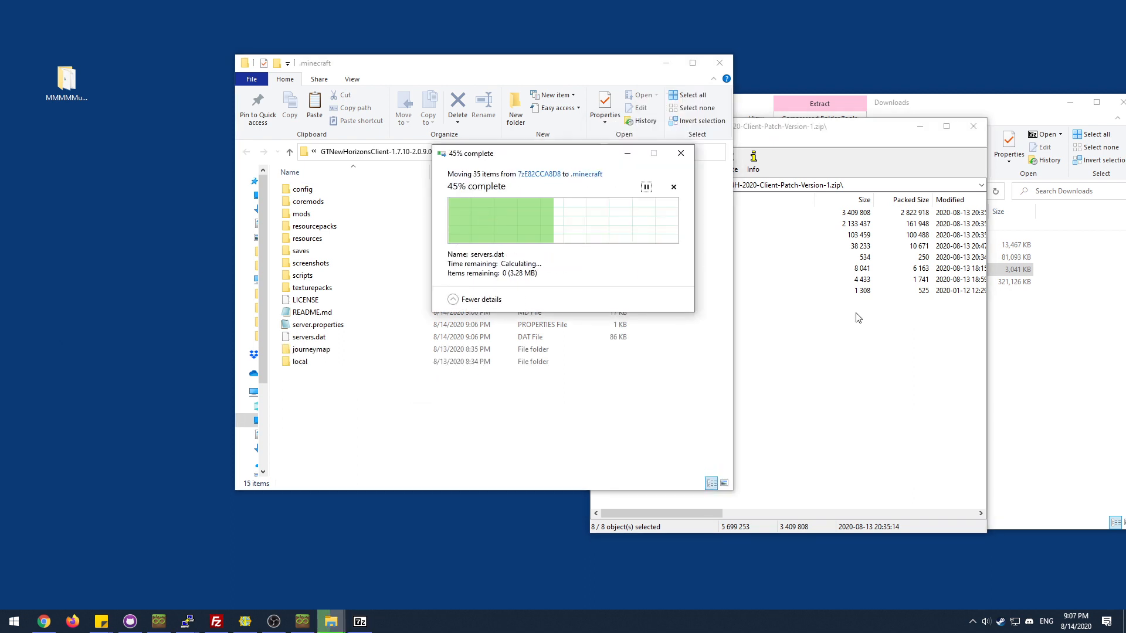
Step: Examine the journeymap, resourcepacks, config and mods folders inside the client patch archive
drag(780, 132, 721, 130)
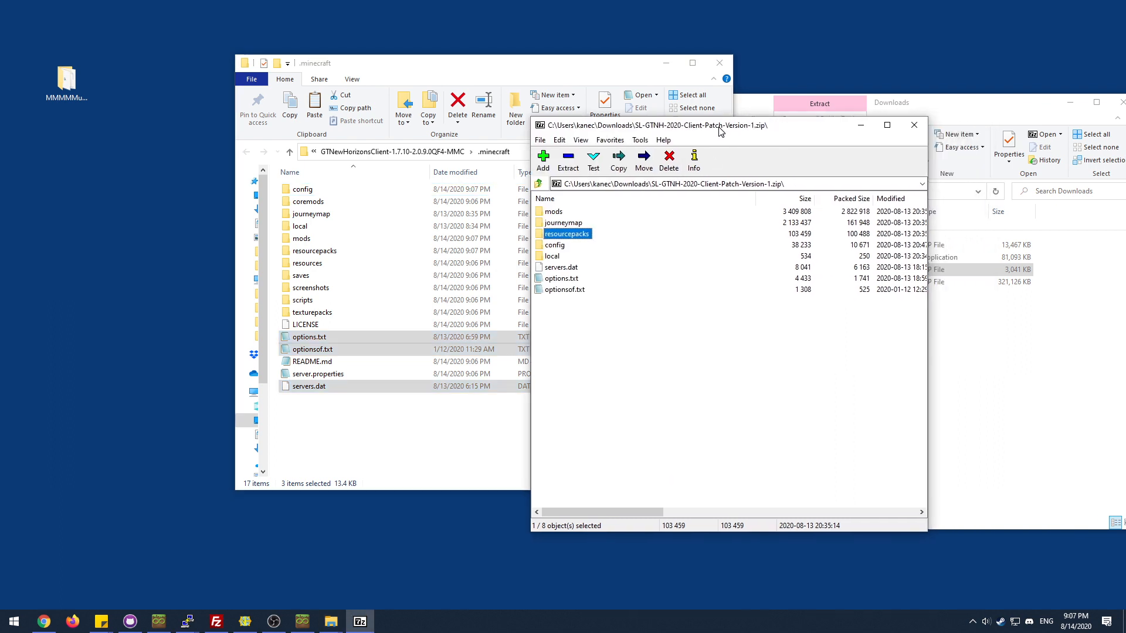
double_click(562, 224)
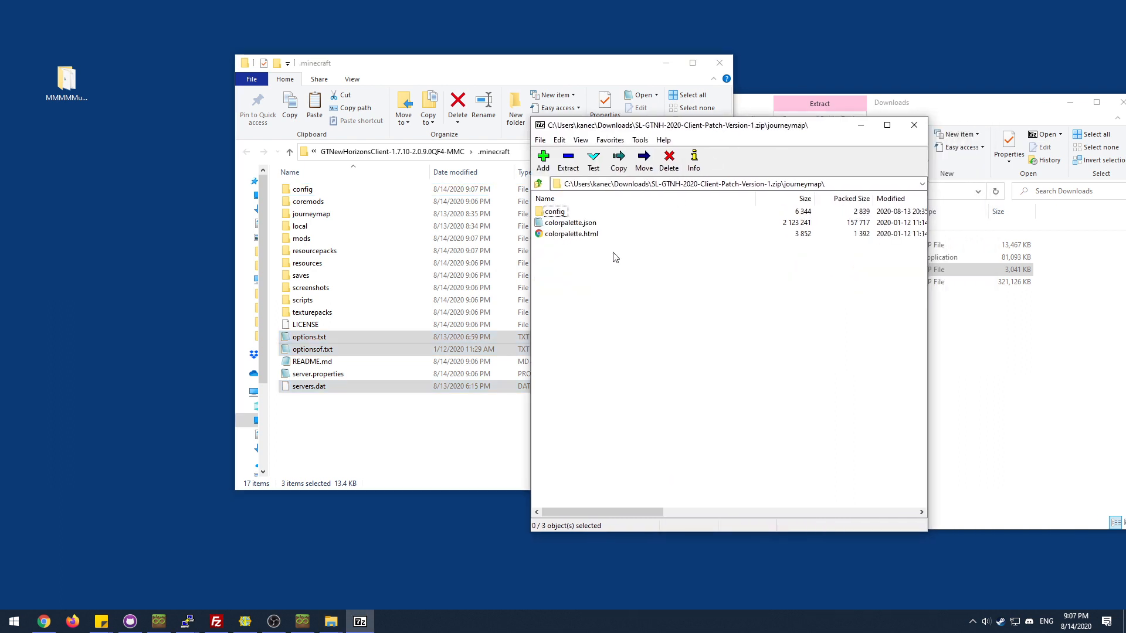
key(BackSpace)
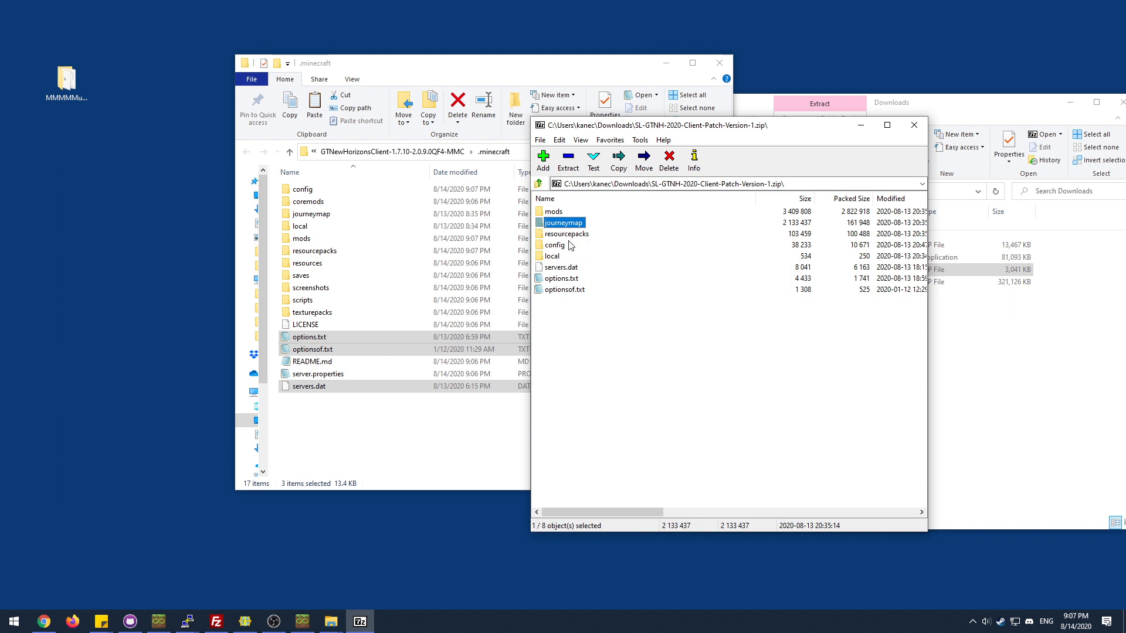
double_click(569, 234)
key(BackSpace)
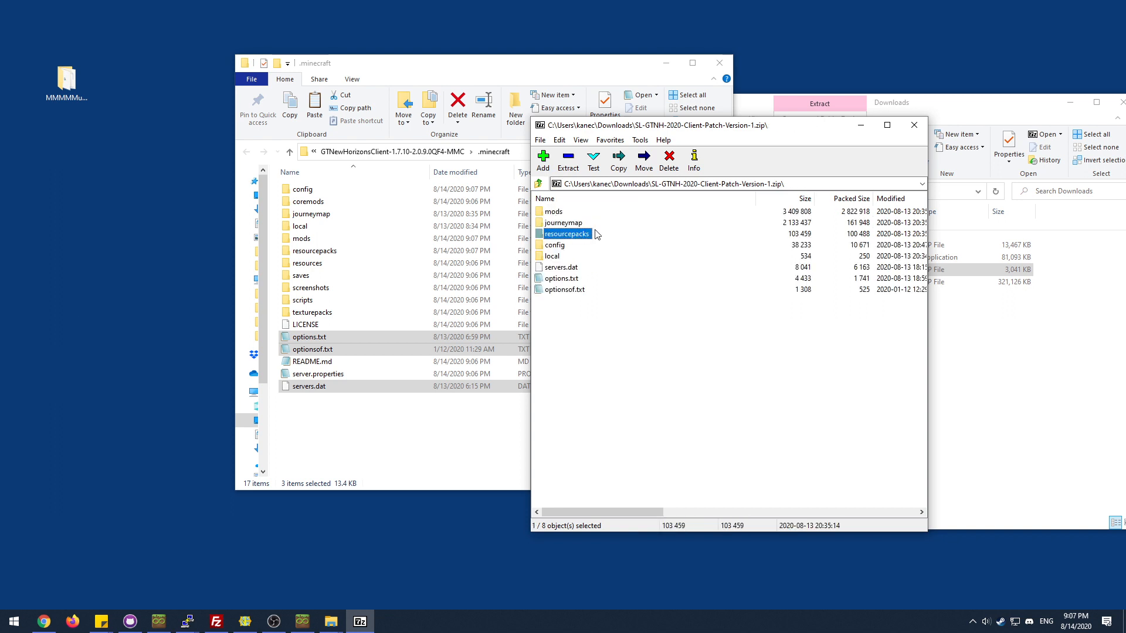
double_click(556, 245)
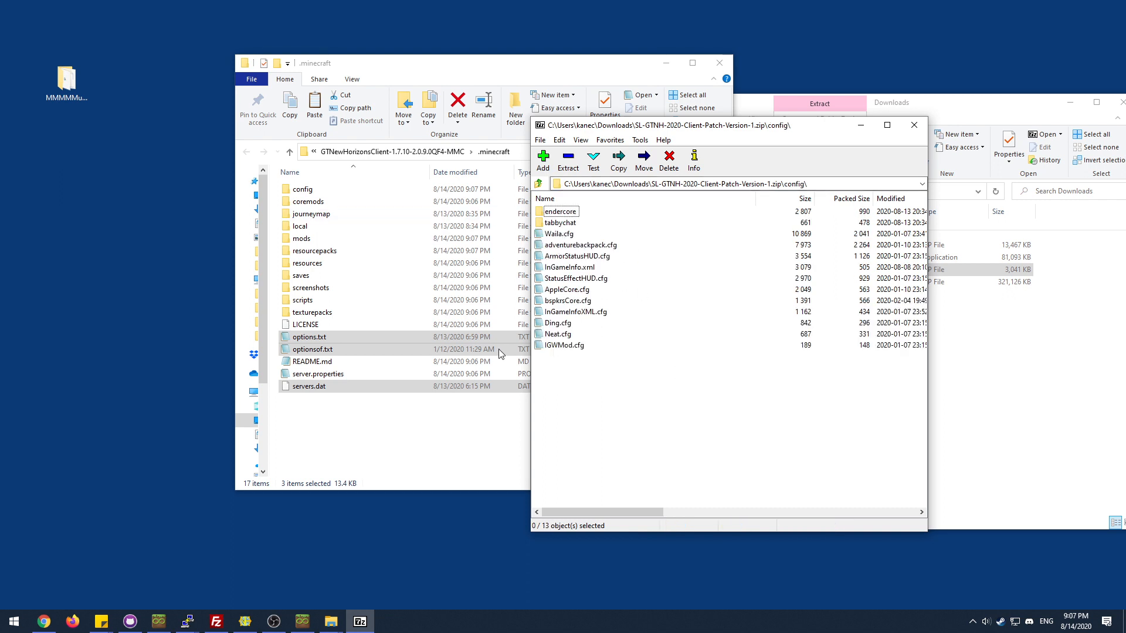
key(BackSpace)
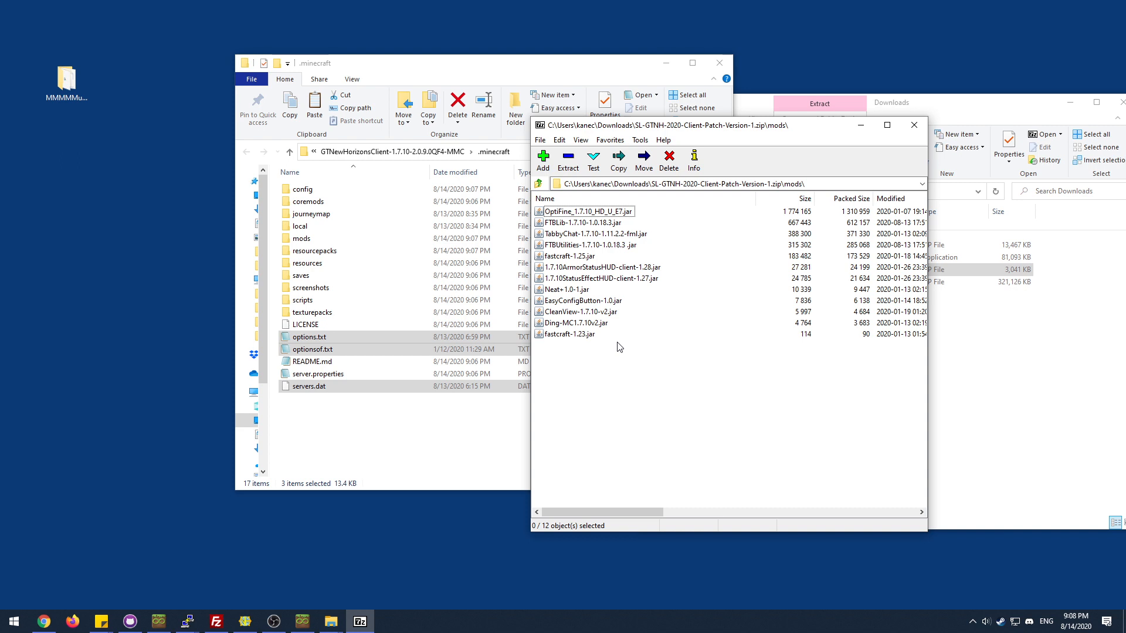
click(588, 267)
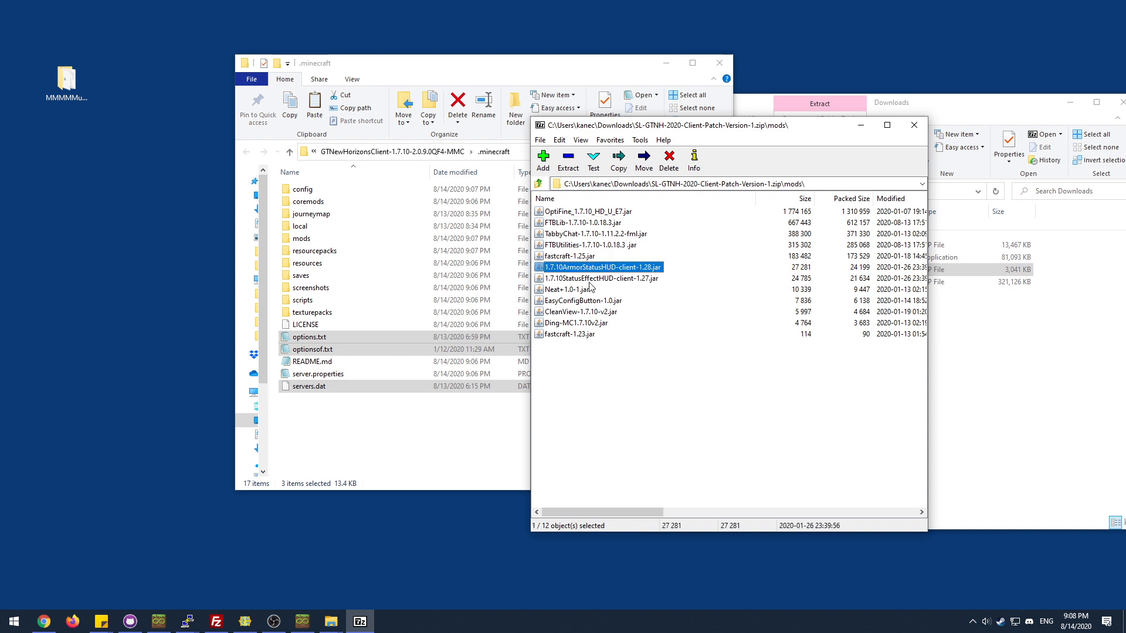
click(574, 289)
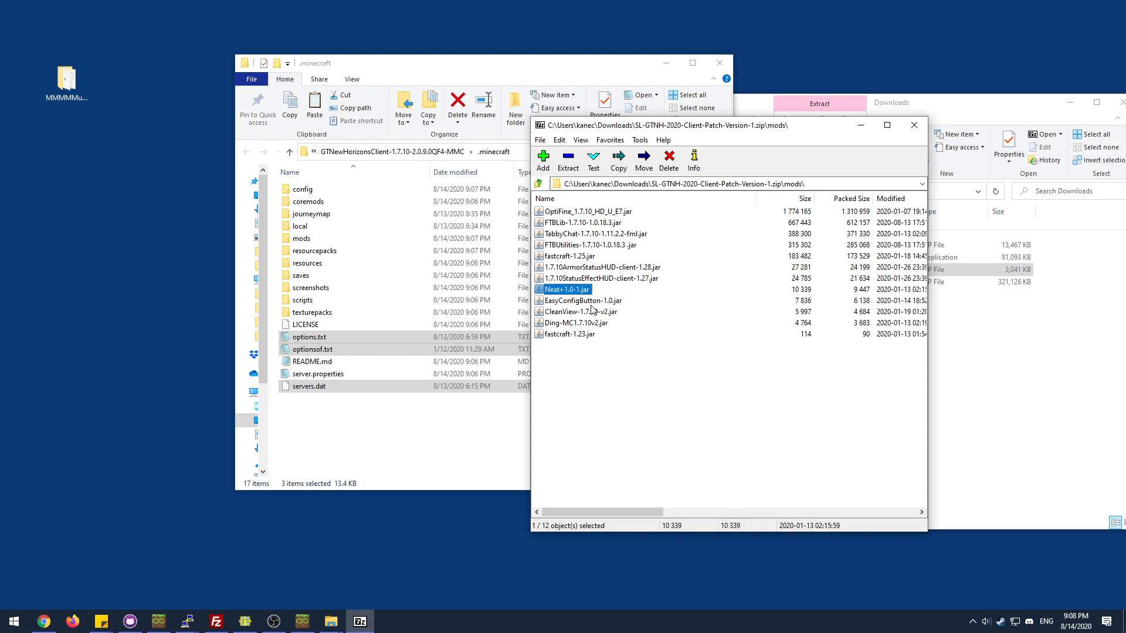
Step: Examine the EasyConfigButton, CleanView and Ding mods in the client patch archive's mods folder
click(590, 302)
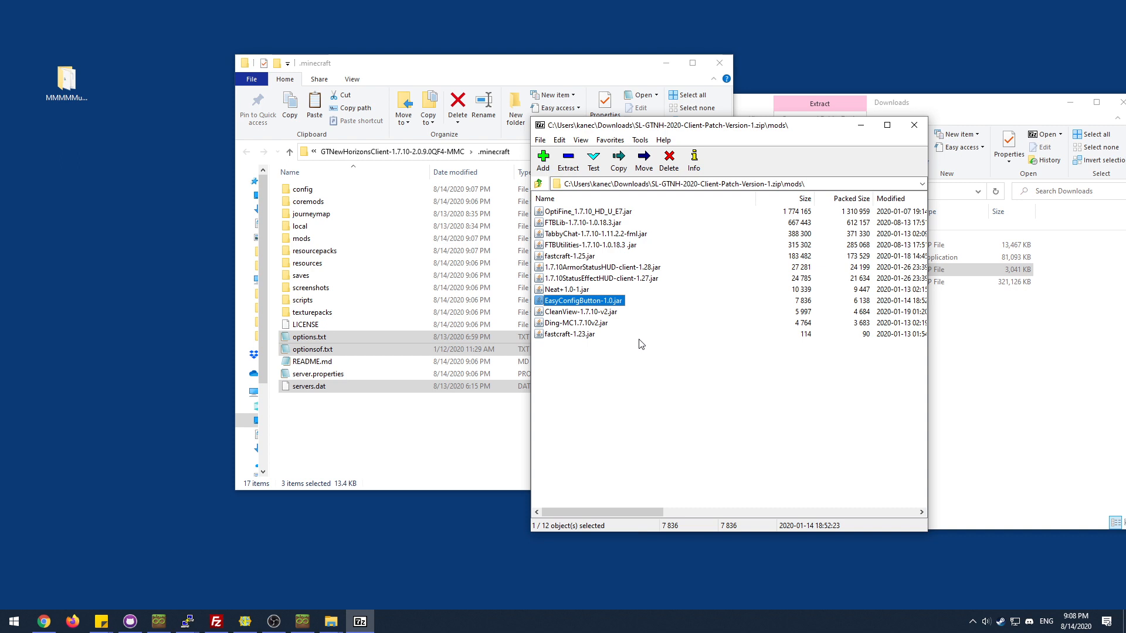
click(594, 312)
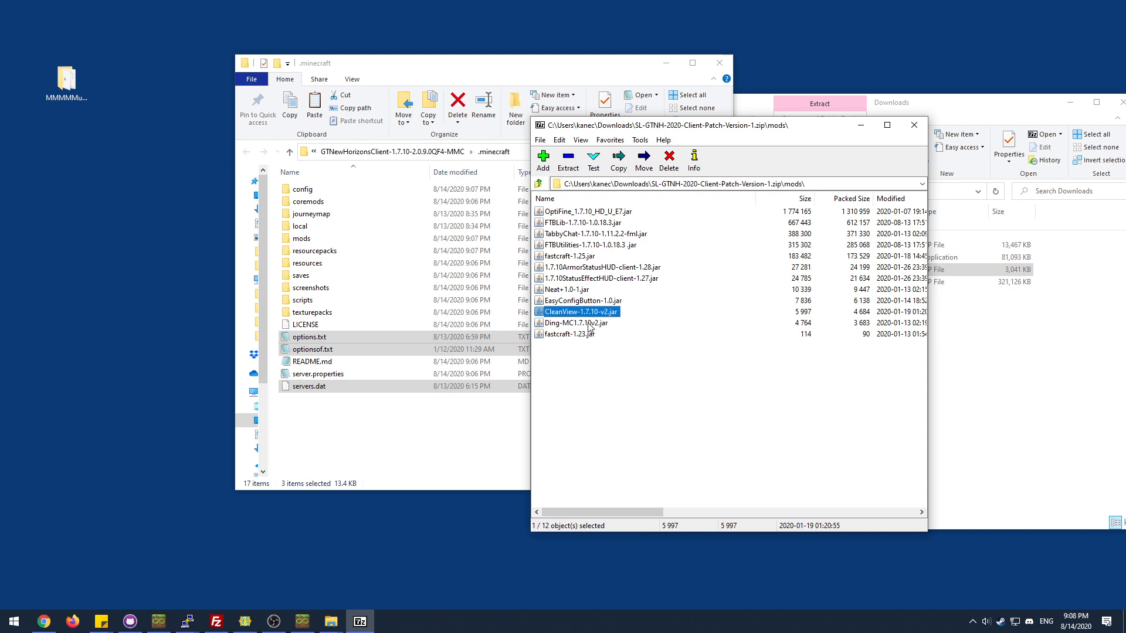
drag(604, 131, 576, 121)
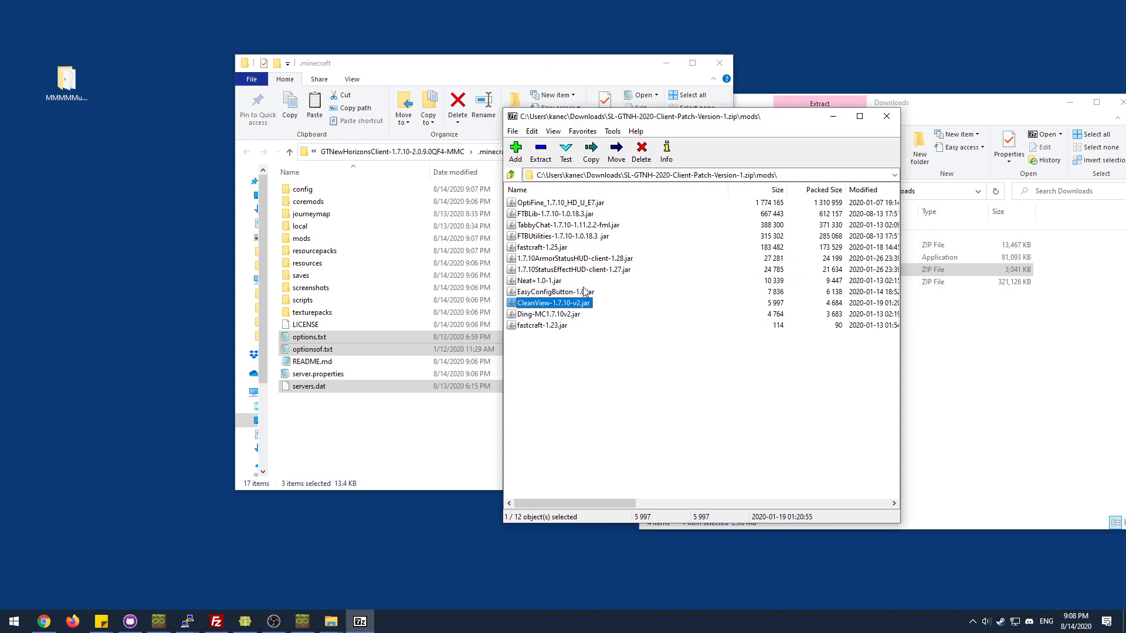
click(548, 314)
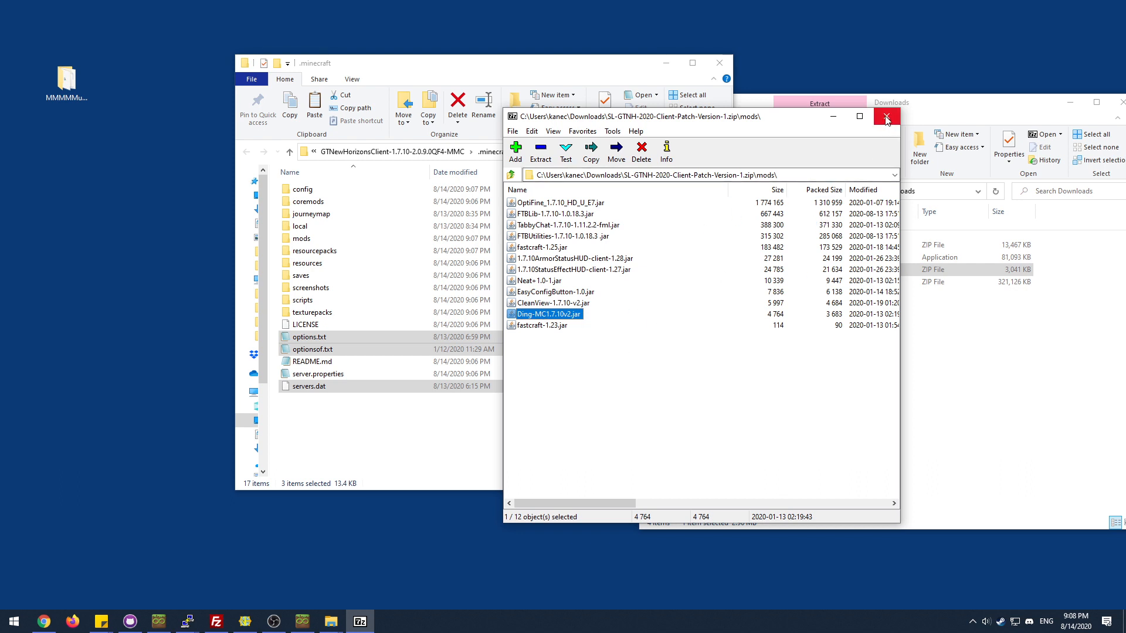
Step: Return to the top level of the client patch archive and examine servers.dat, options.txt and optionsof.txt
key(BackSpace)
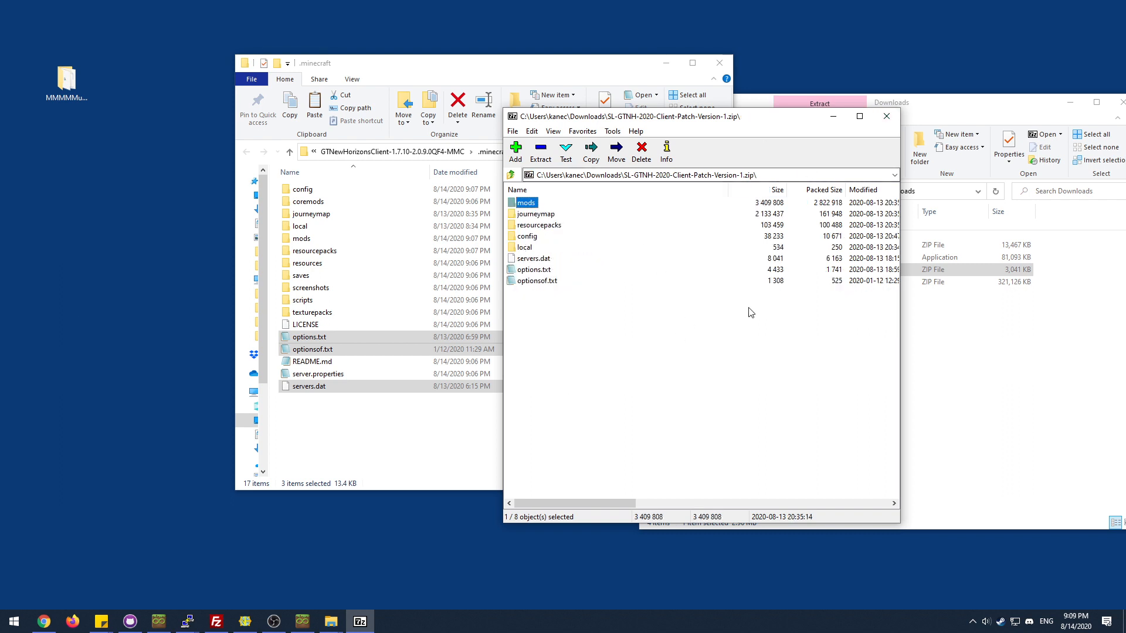
click(546, 261)
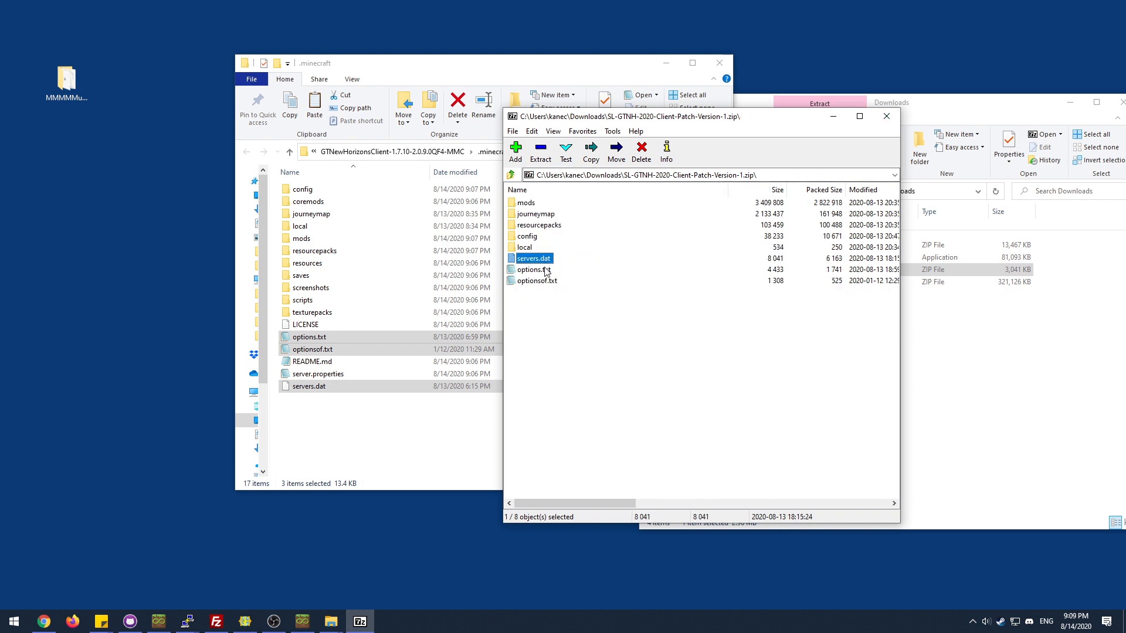
click(542, 273)
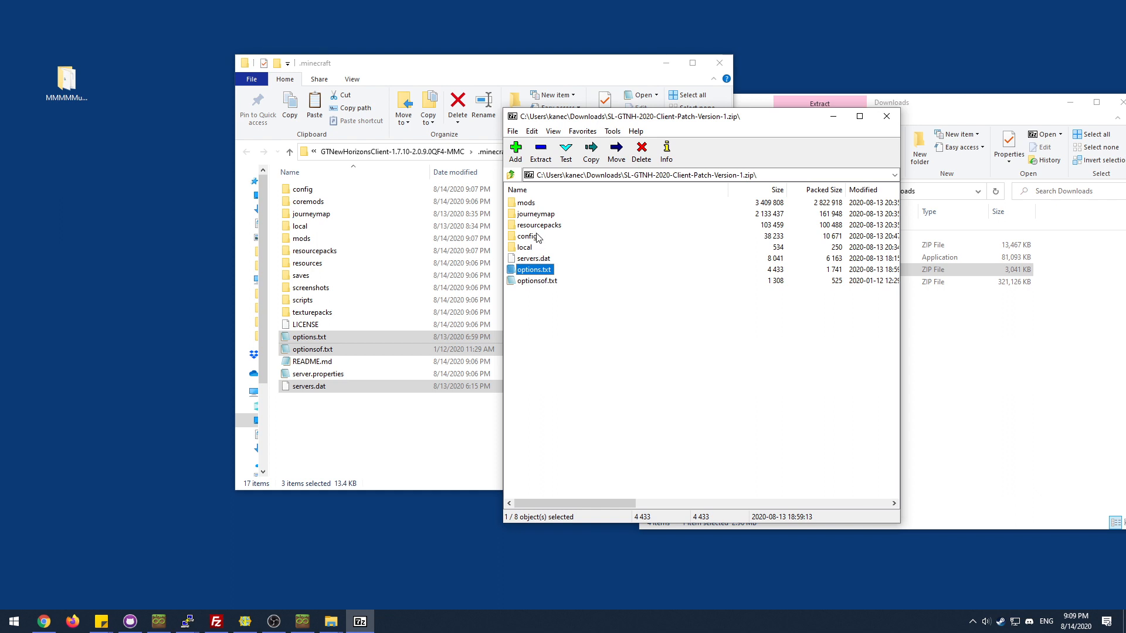
click(528, 281)
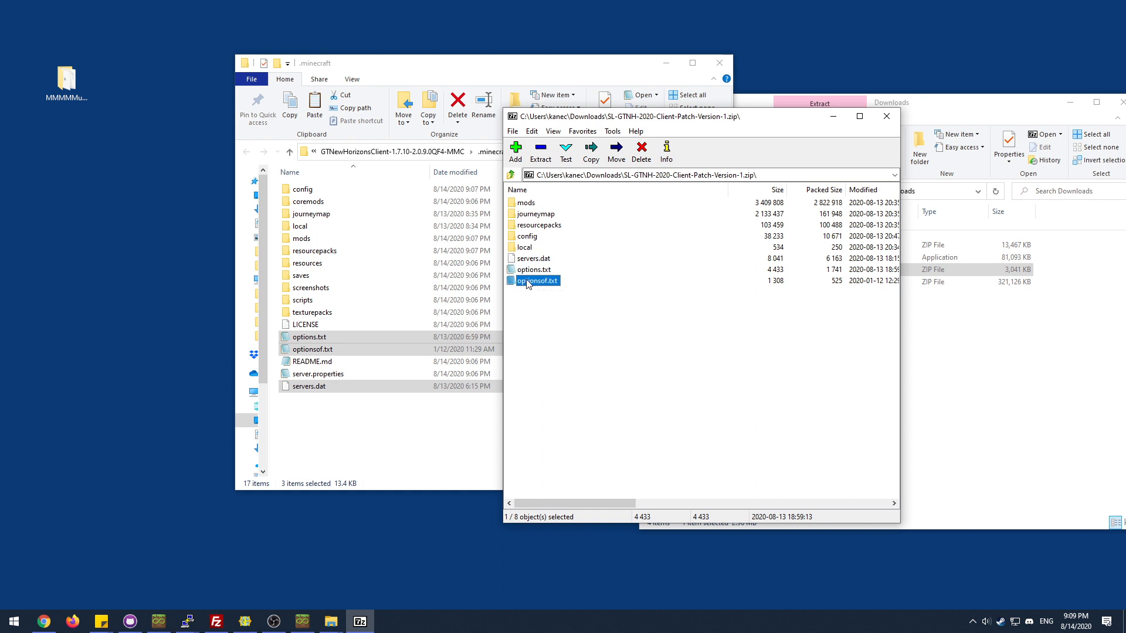
drag(556, 299, 530, 271)
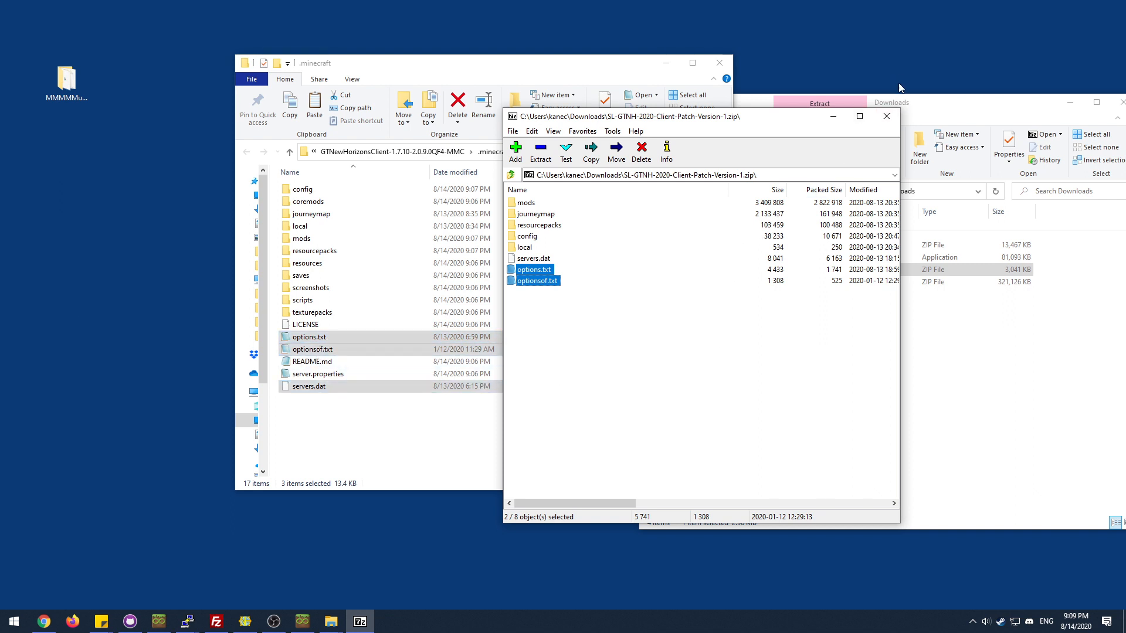
Step: Close the client patch archive, the .minecraft folder and the Downloads folder, leaving only MultiMC open
click(890, 115)
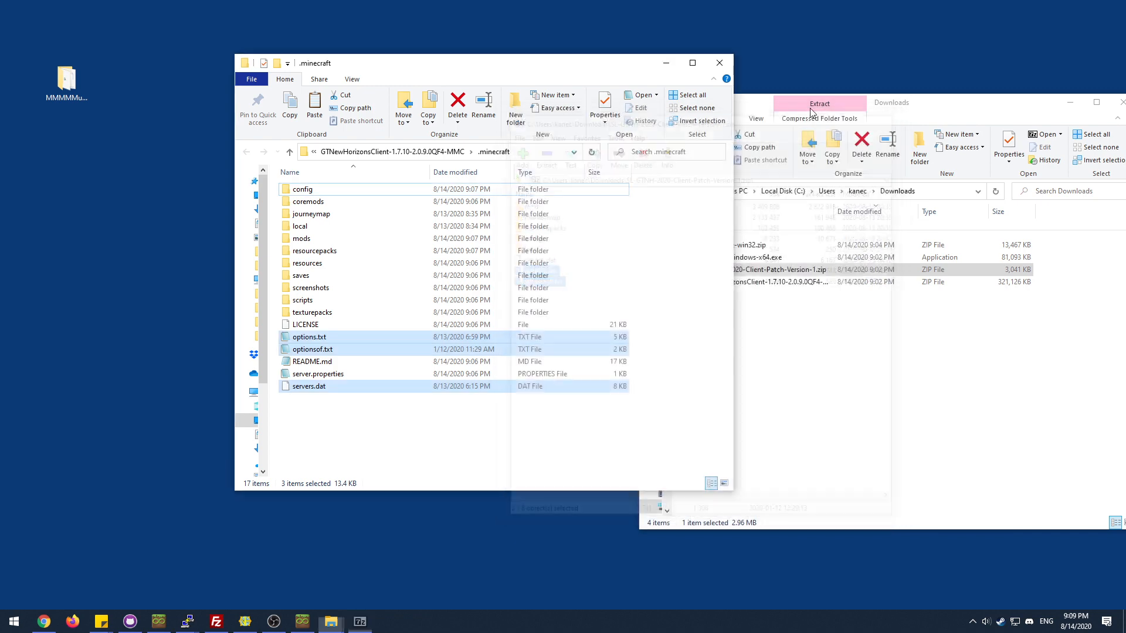
click(719, 63)
drag(969, 99, 619, 89)
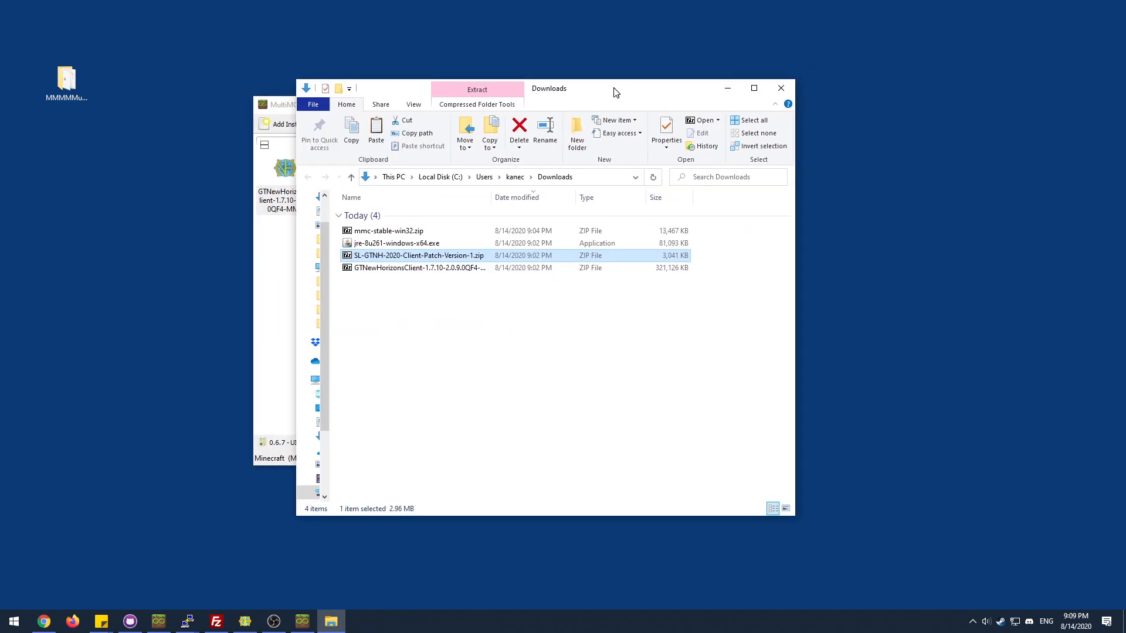
click(787, 89)
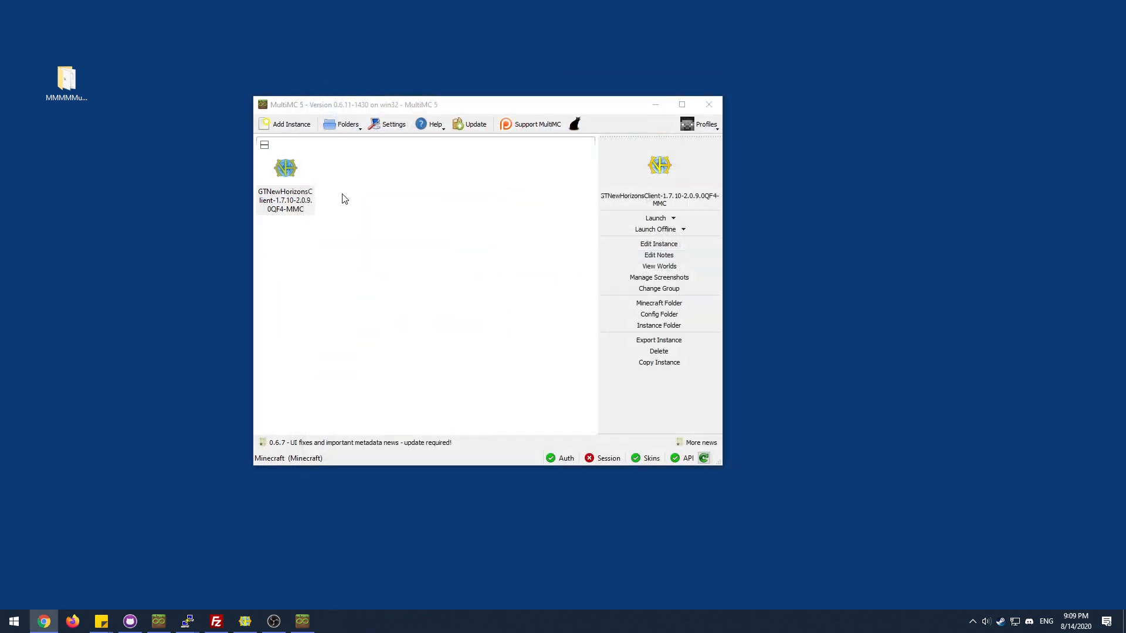
Step: Start the GTNewHorizonsClient instance, open the account manager for adding a Mojang or Minecraft account, and launch the instance again
click(291, 180)
double_click(291, 180)
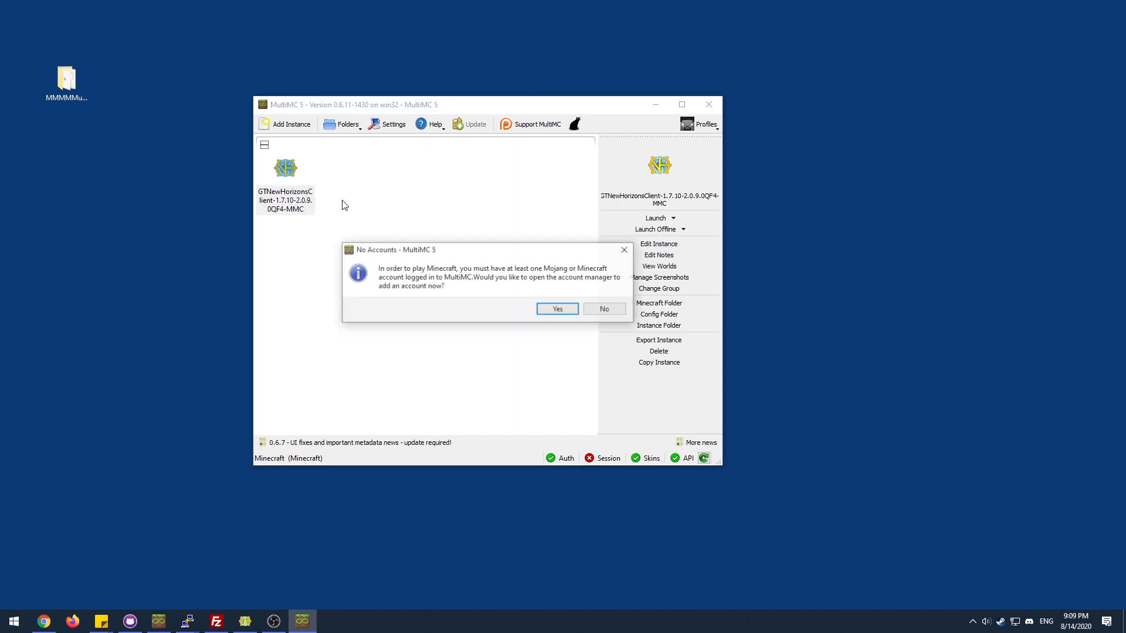
click(560, 311)
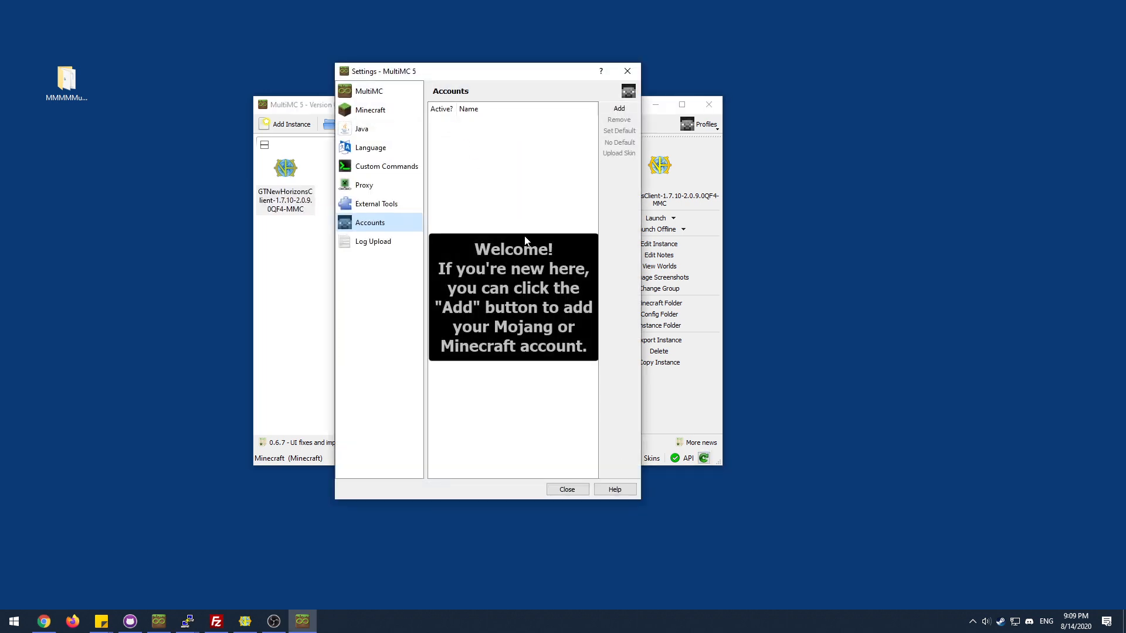
right_click(485, 132)
click(510, 126)
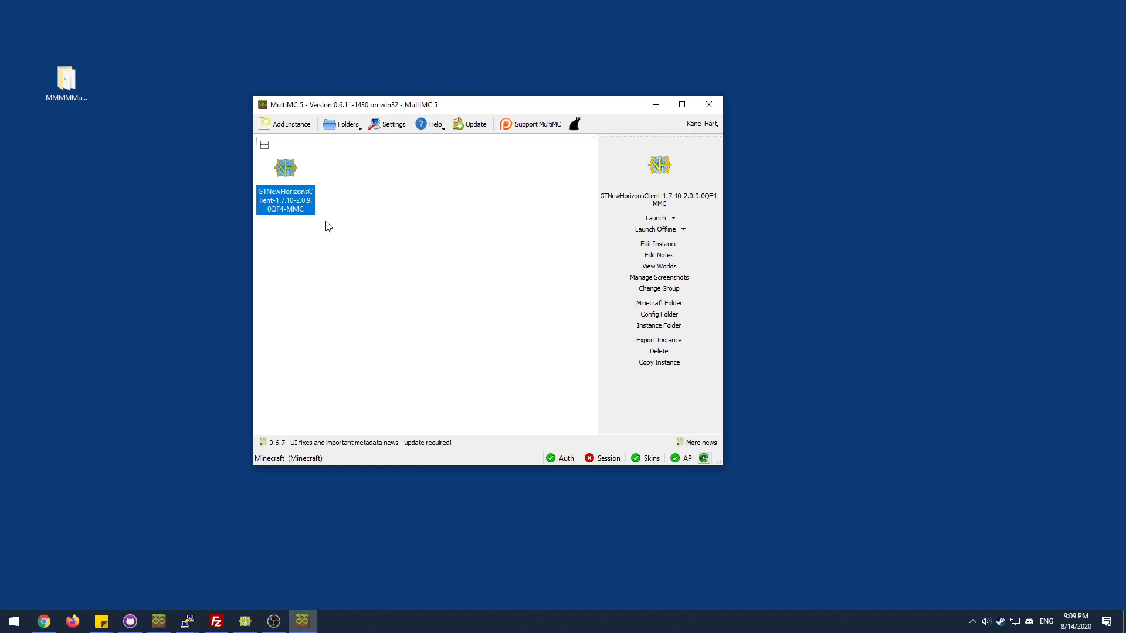
double_click(288, 188)
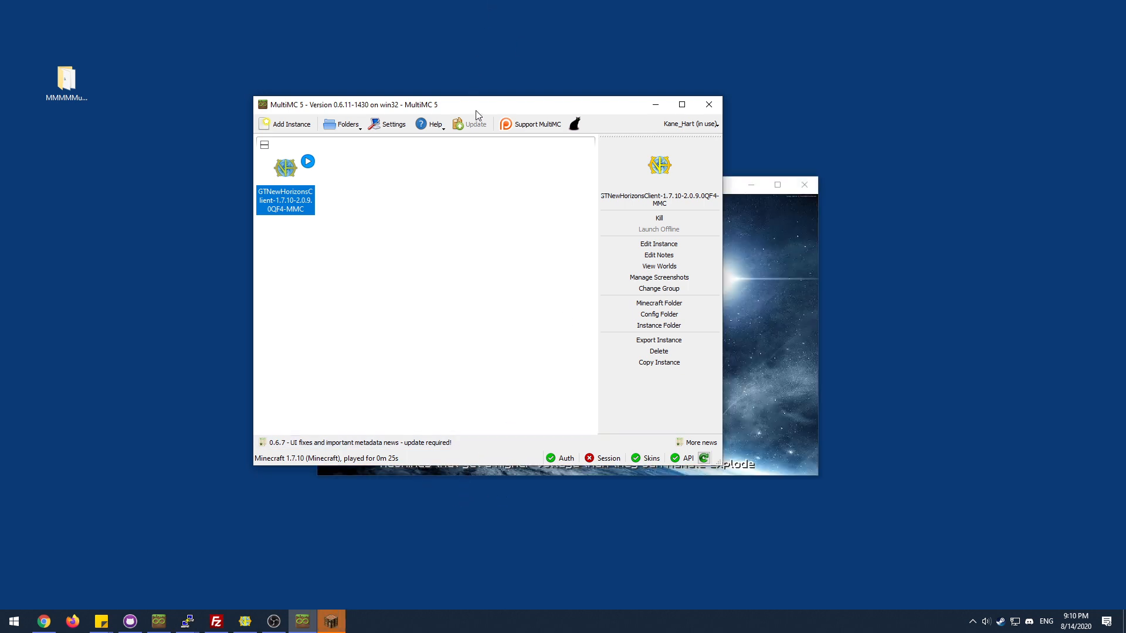
Step: Review the Java memory allocation and runtime path in the MultiMC settings, and close the settings
click(392, 123)
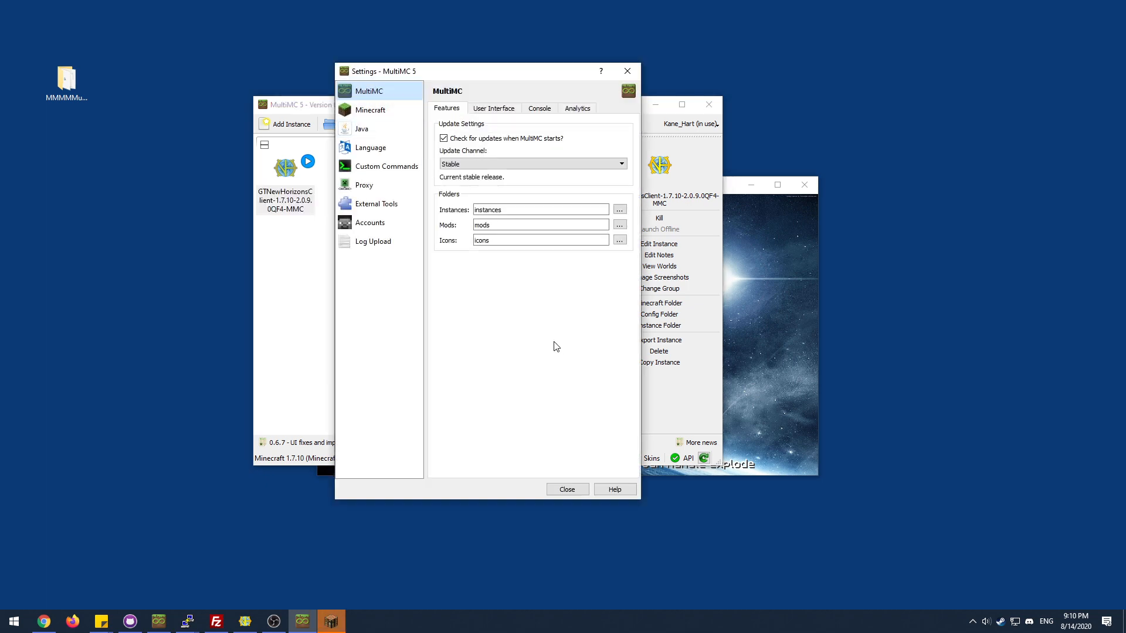
click(366, 134)
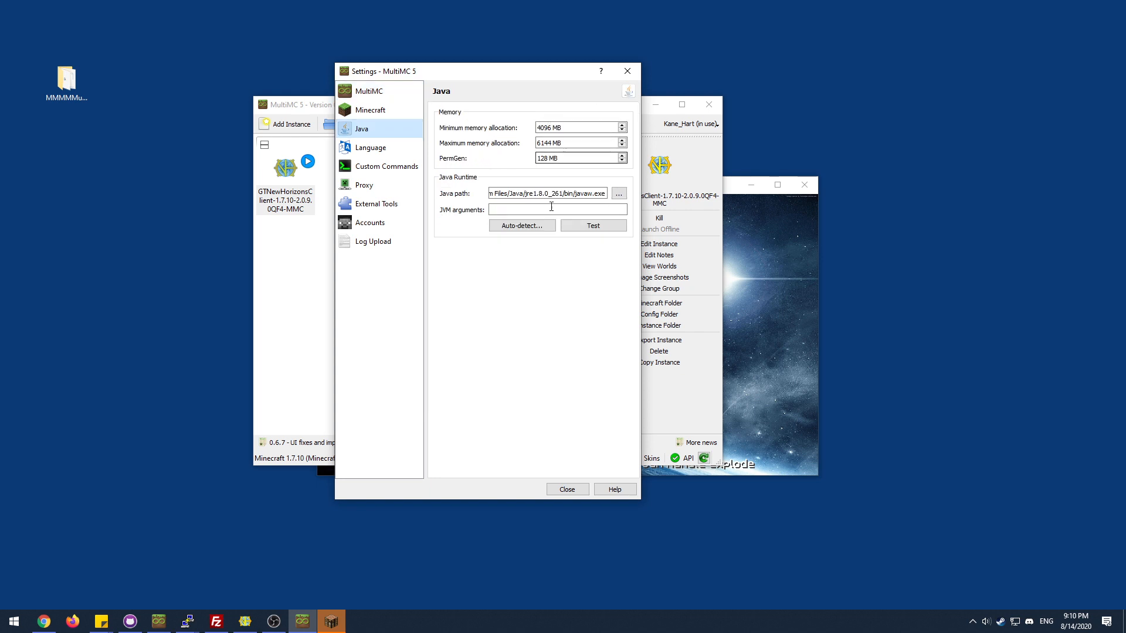
click(571, 490)
Step: Open the GTNewHorizonsClient instance for editing, review its version components, loader mods and resource packs, and close its window
right_click(287, 194)
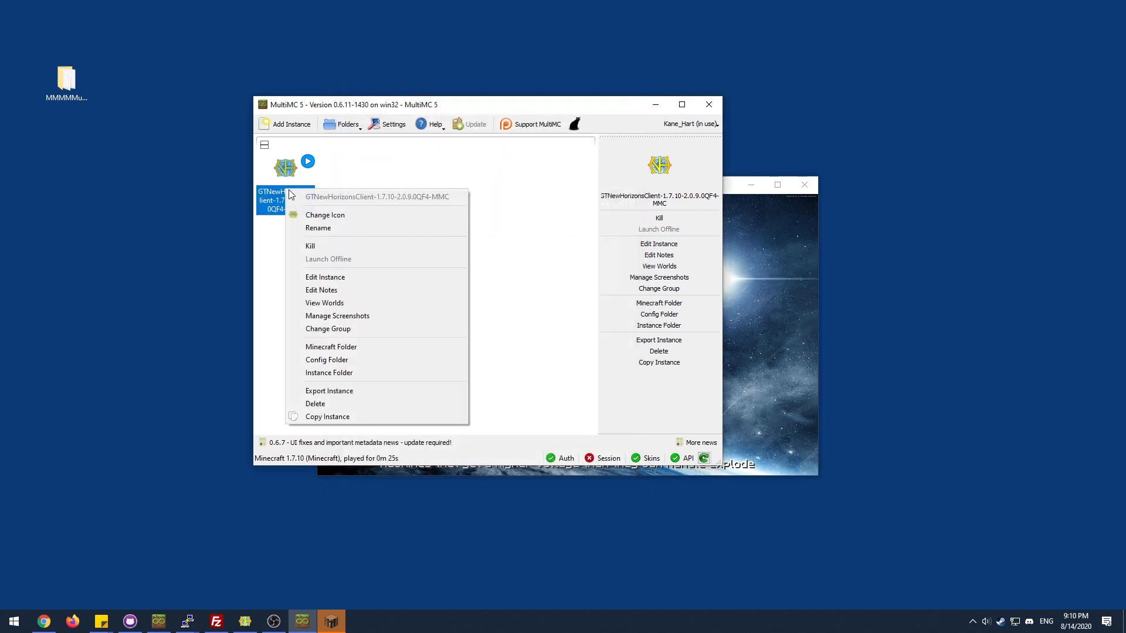
click(346, 279)
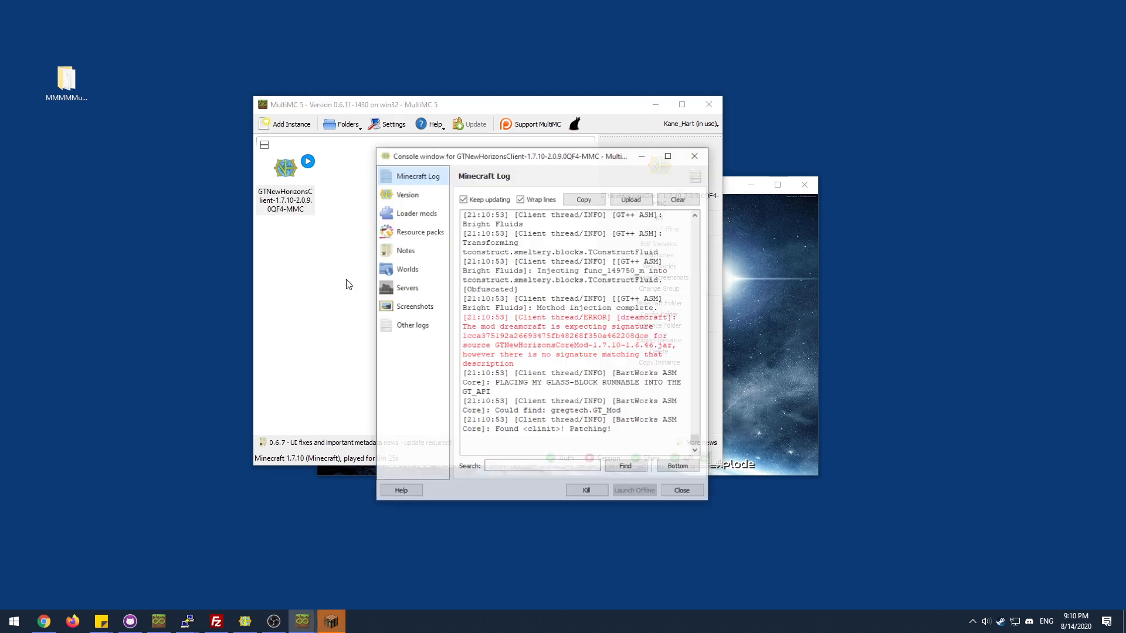
click(417, 197)
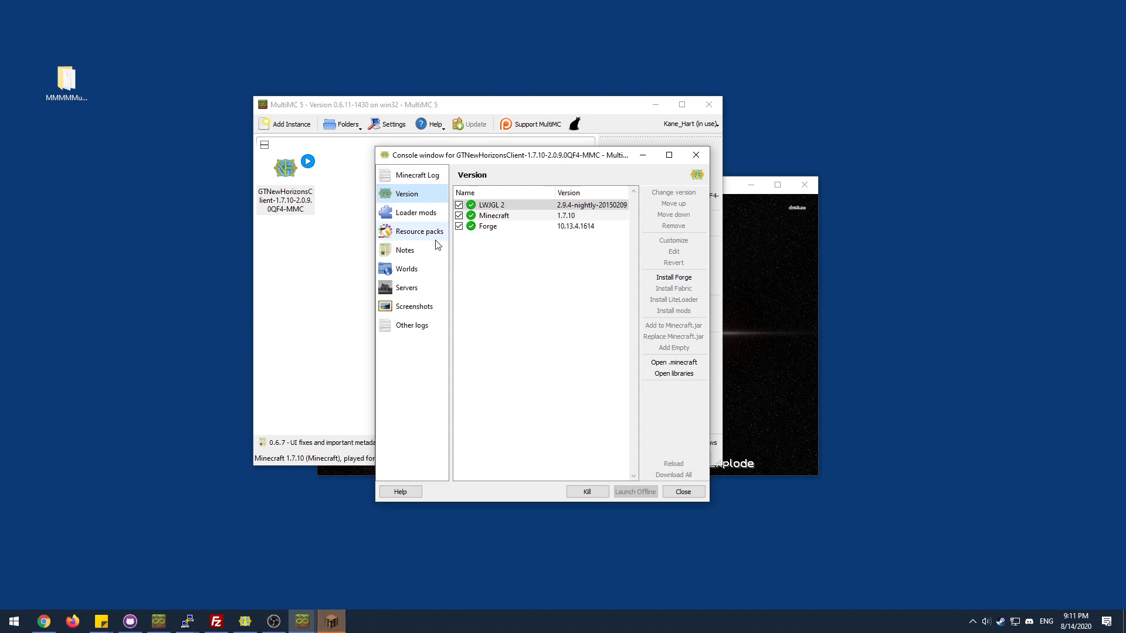
click(416, 213)
click(430, 233)
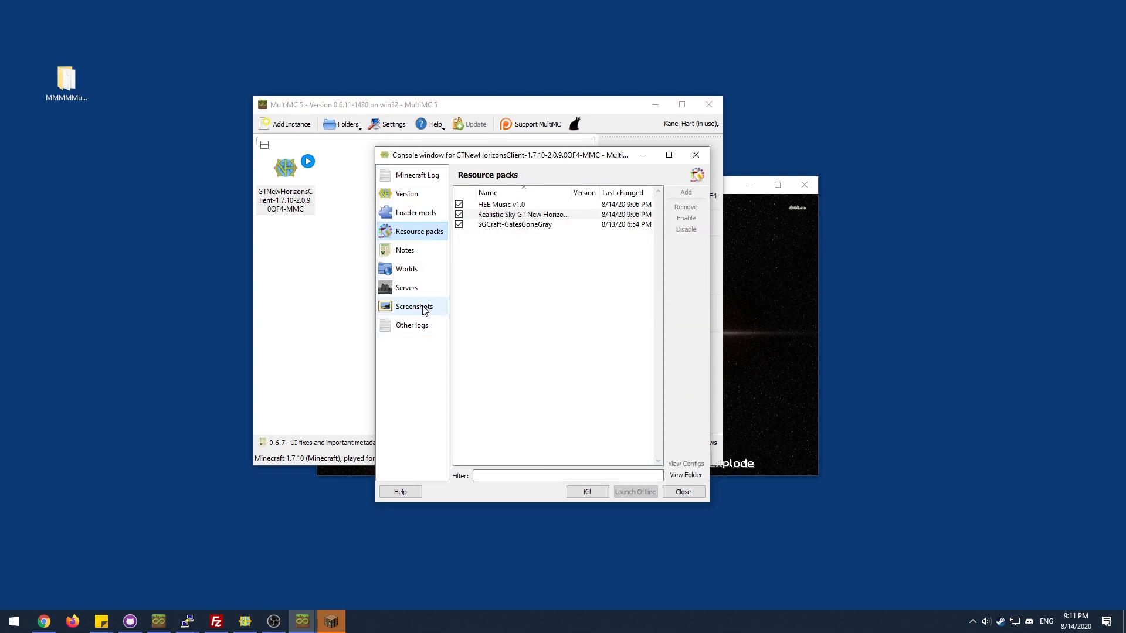
click(703, 156)
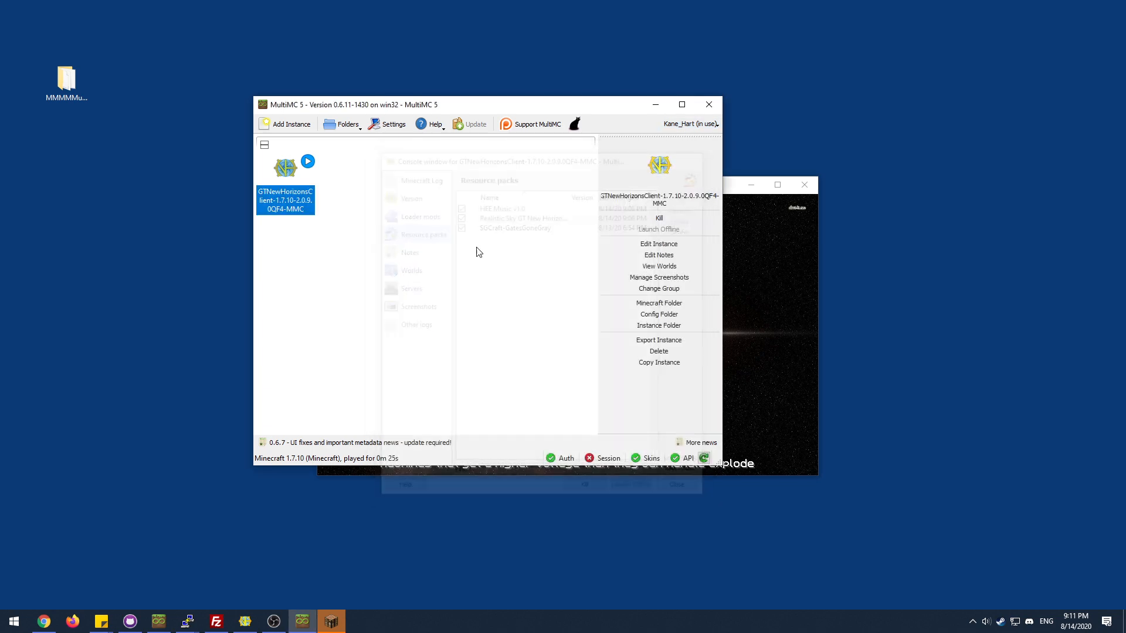
Step: Recheck the minimum and maximum memory allocation in MultiMC's Java settings, and close the settings
right_click(287, 175)
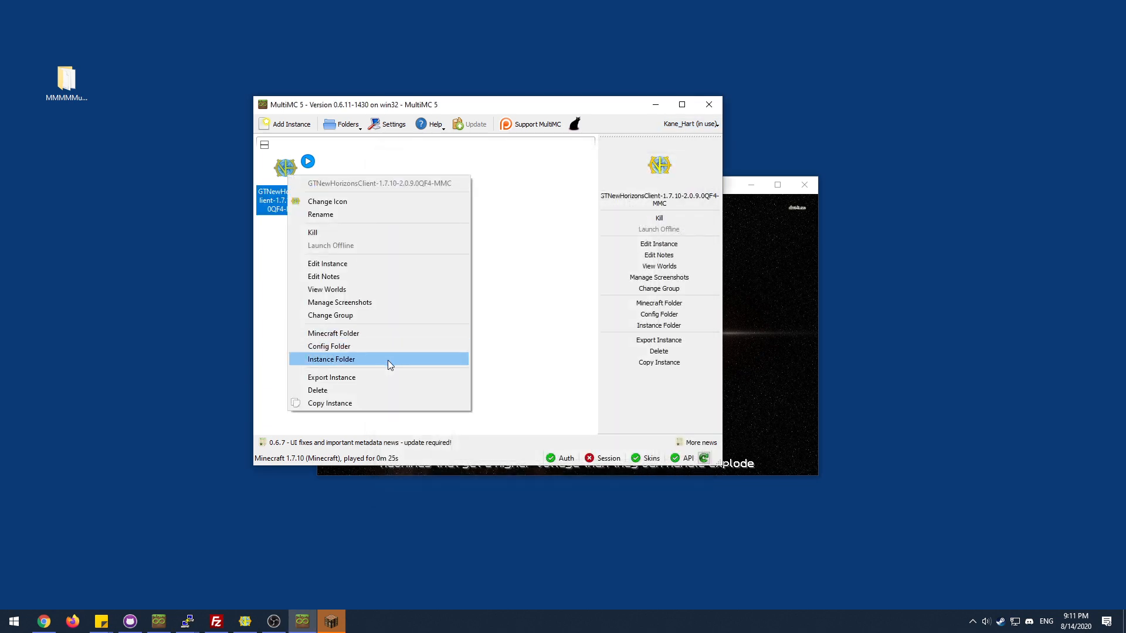
click(388, 129)
click(388, 130)
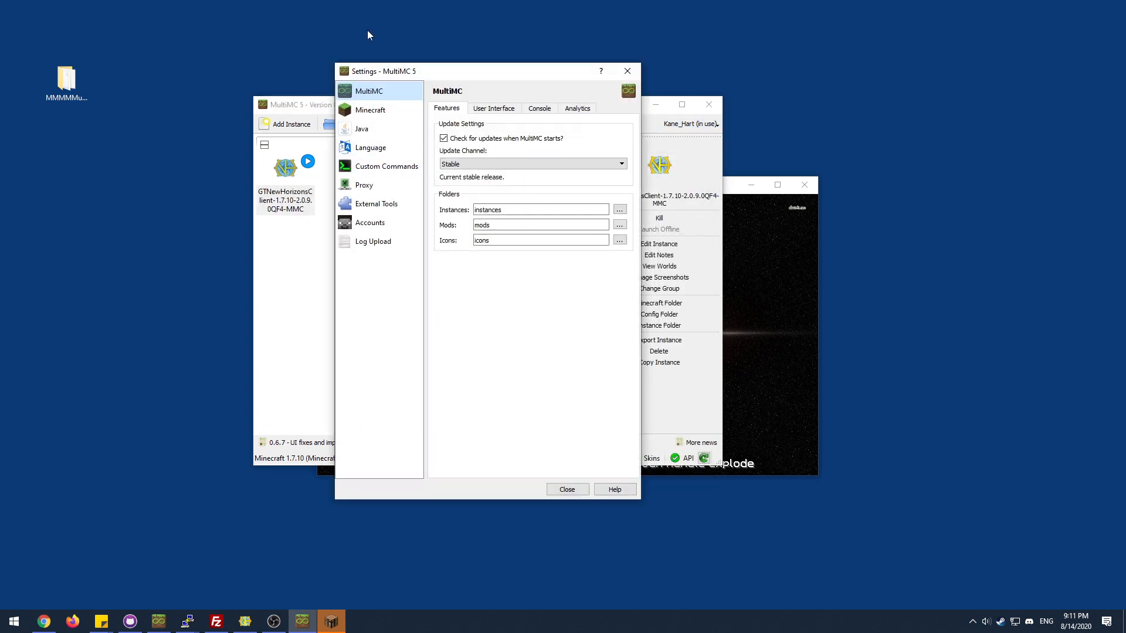
click(361, 129)
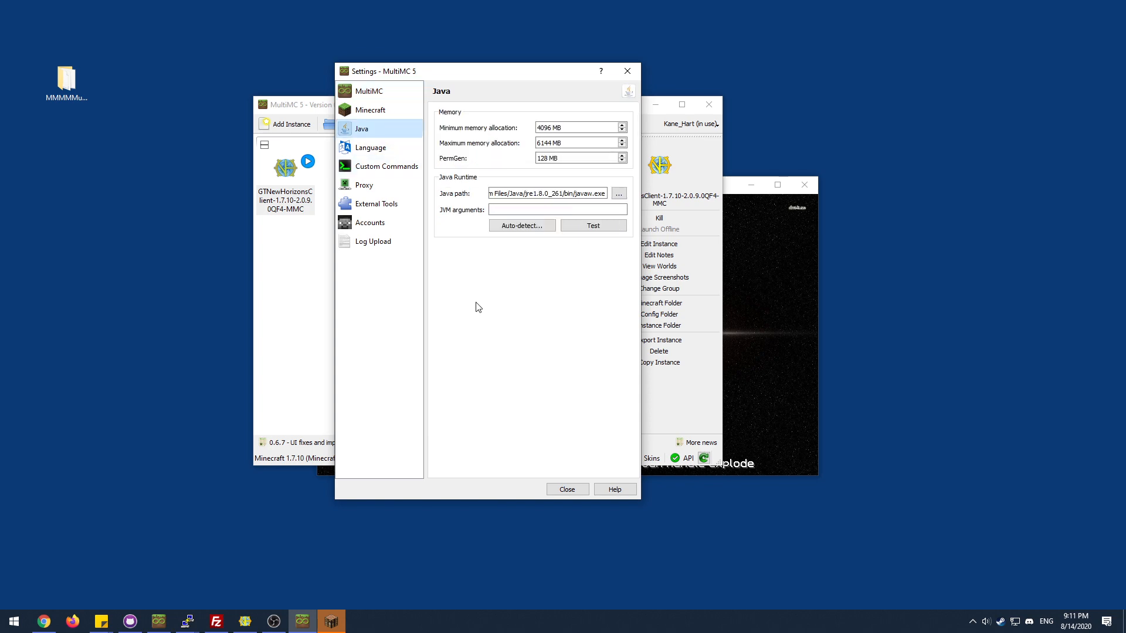
drag(527, 73, 344, 66)
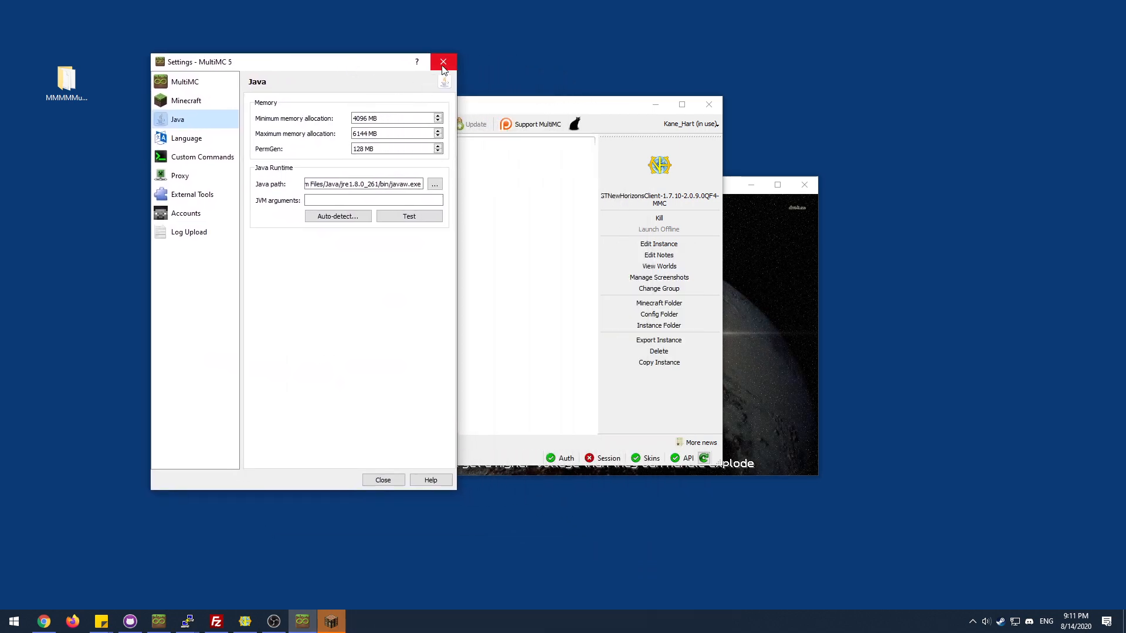
click(443, 66)
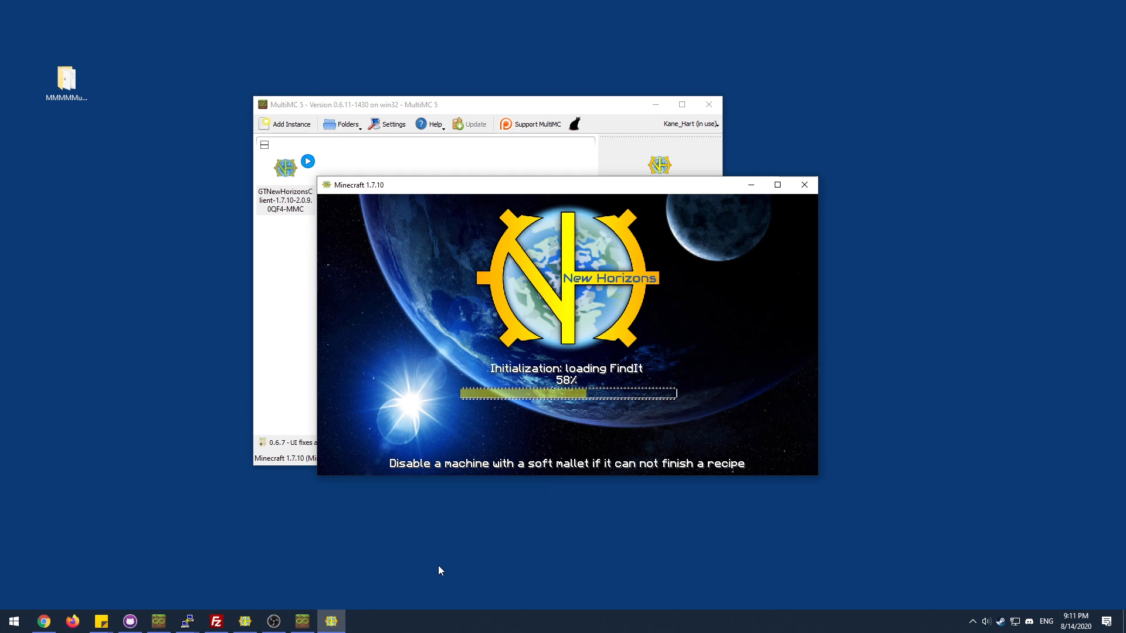
Step: Open the instance folder of GTNewHorizonsClient and go into its .minecraft folder
drag(423, 108, 482, 125)
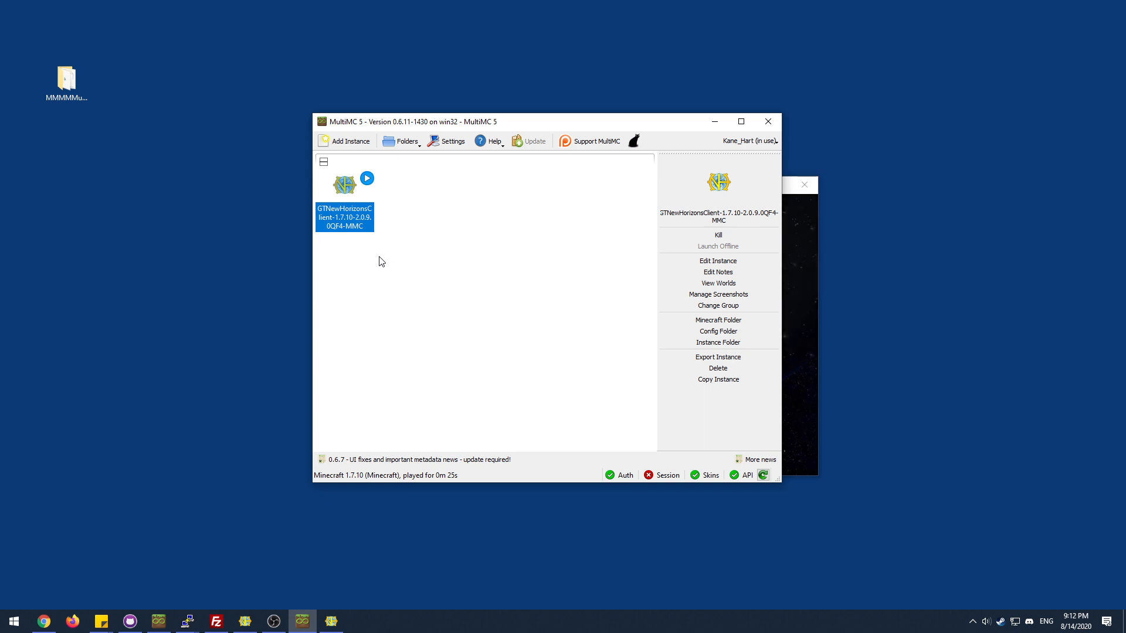
right_click(340, 185)
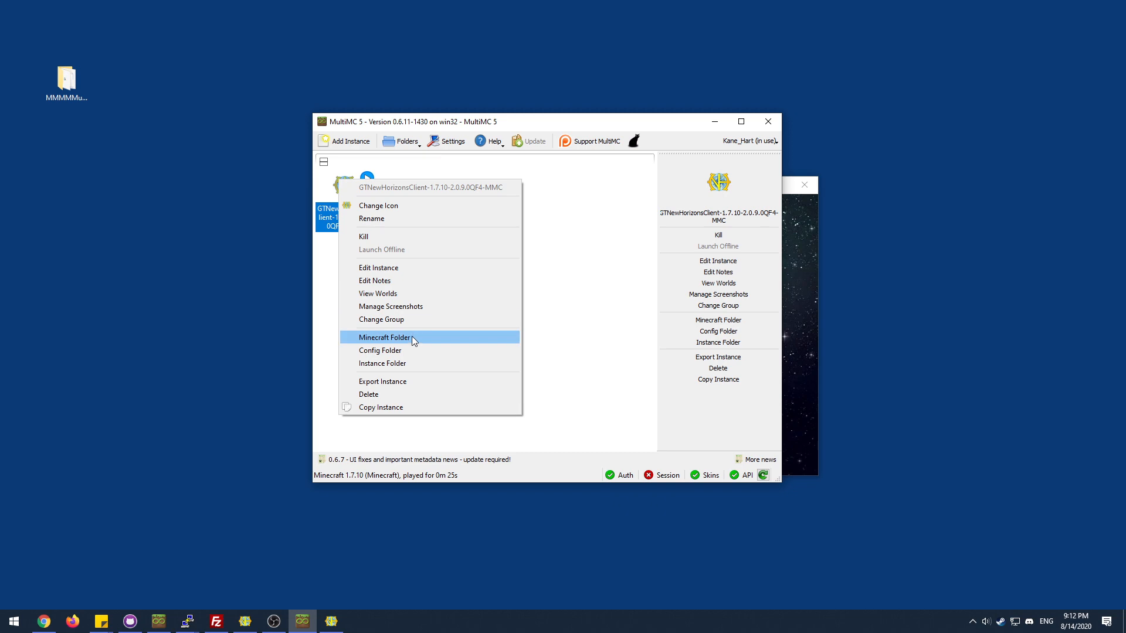
click(410, 363)
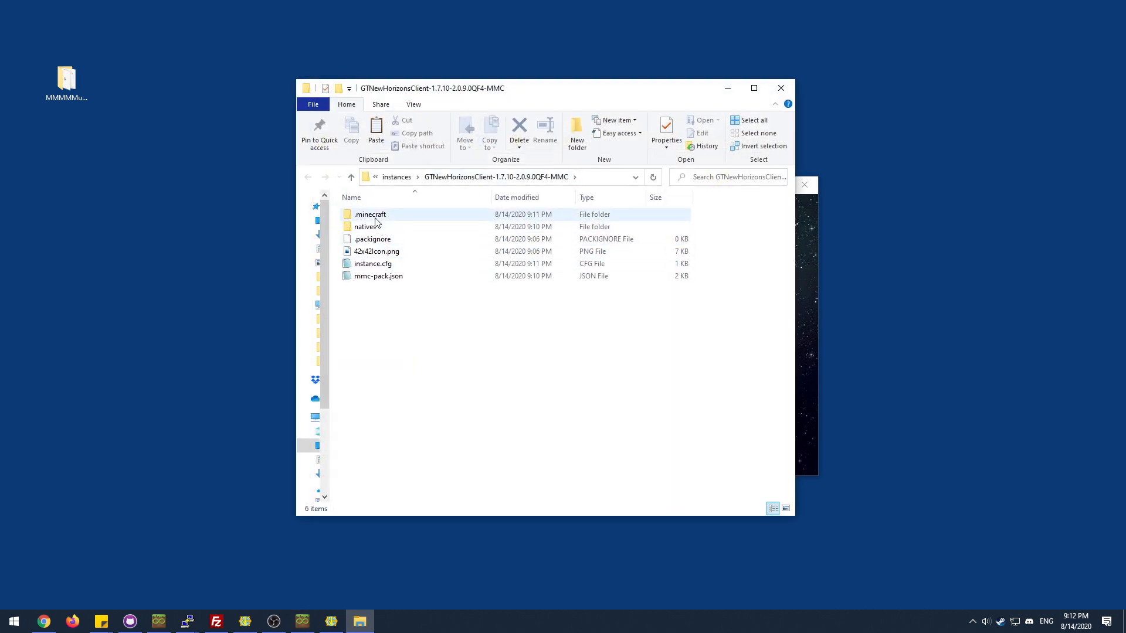
double_click(375, 218)
drag(496, 104, 446, 91)
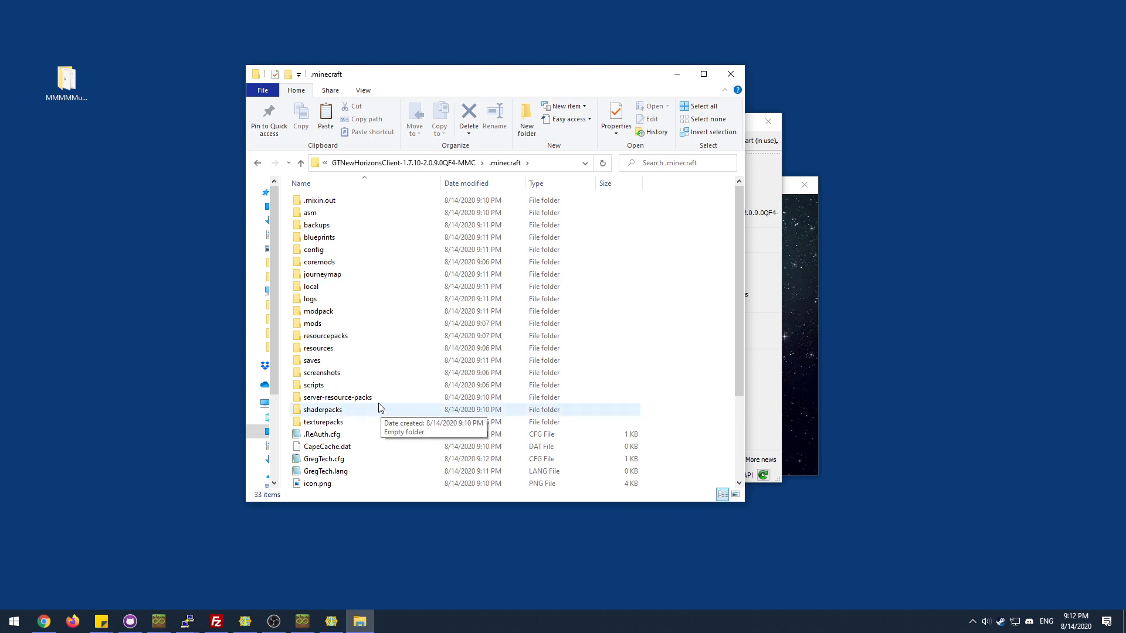
Step: Examine the journeymap folder entry and the options files in the instance's .minecraft folder
click(332, 277)
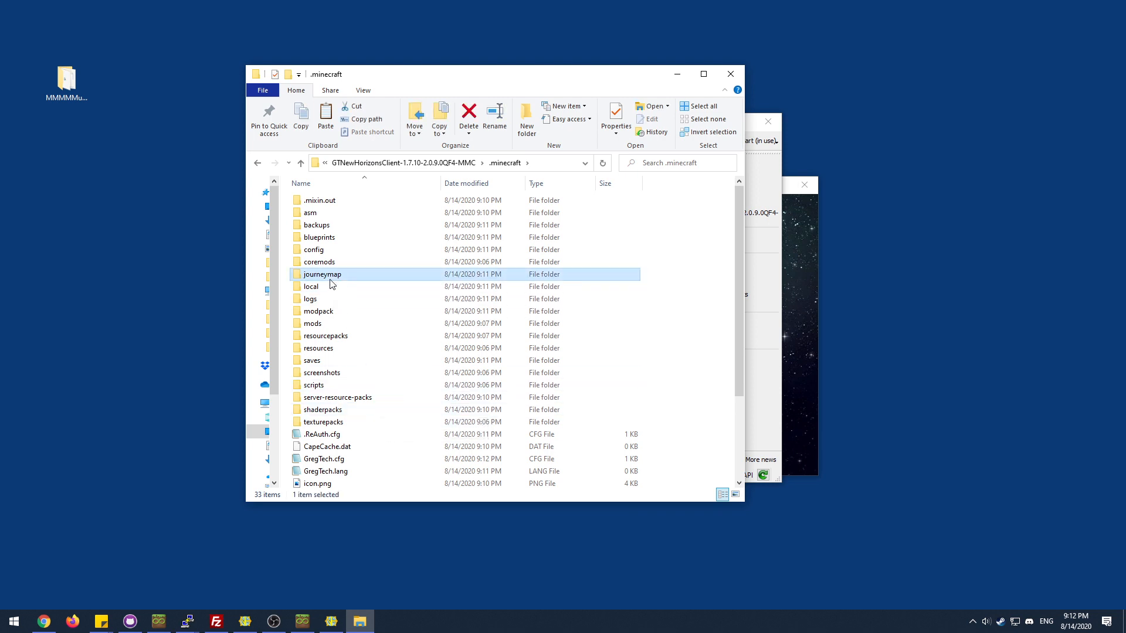
scroll(370, 388, down, 2)
scroll(370, 389, down, 2)
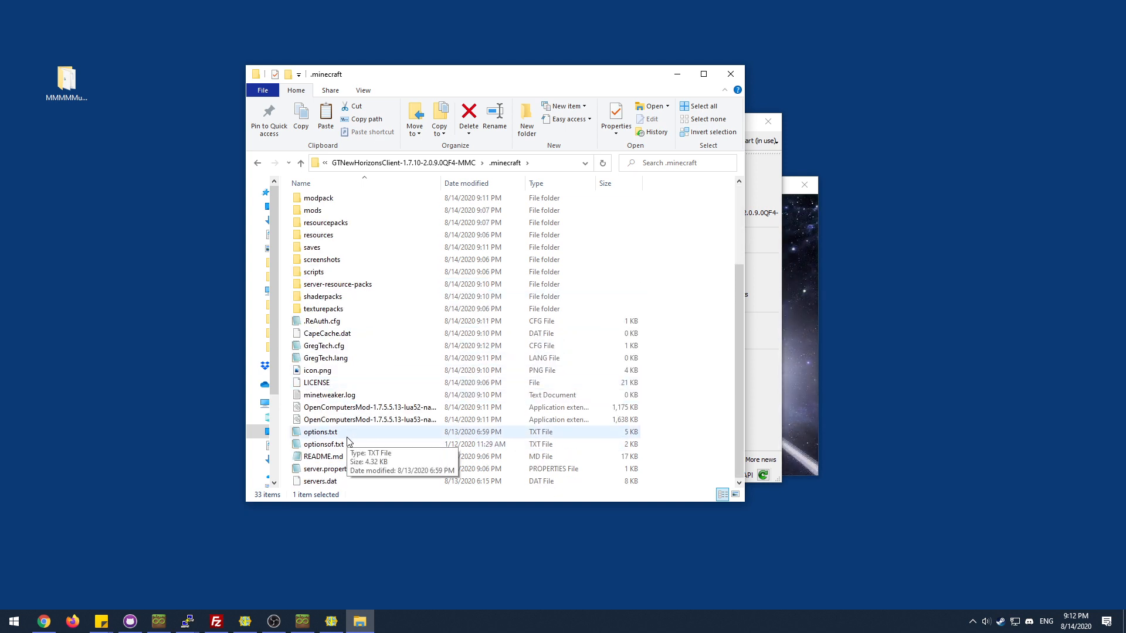
scroll(347, 441, up, 3)
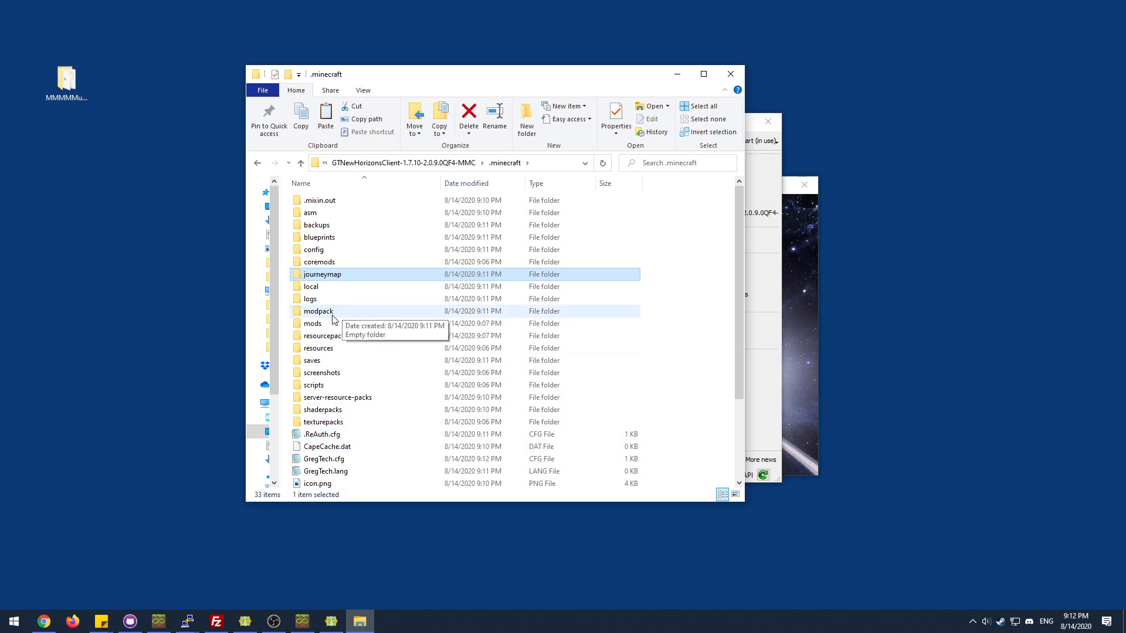
Step: Close the .minecraft folder window and review the GTNewHorizonsClient instance's available actions and folder shortcuts in MultiMC
drag(396, 79, 298, 69)
click(637, 66)
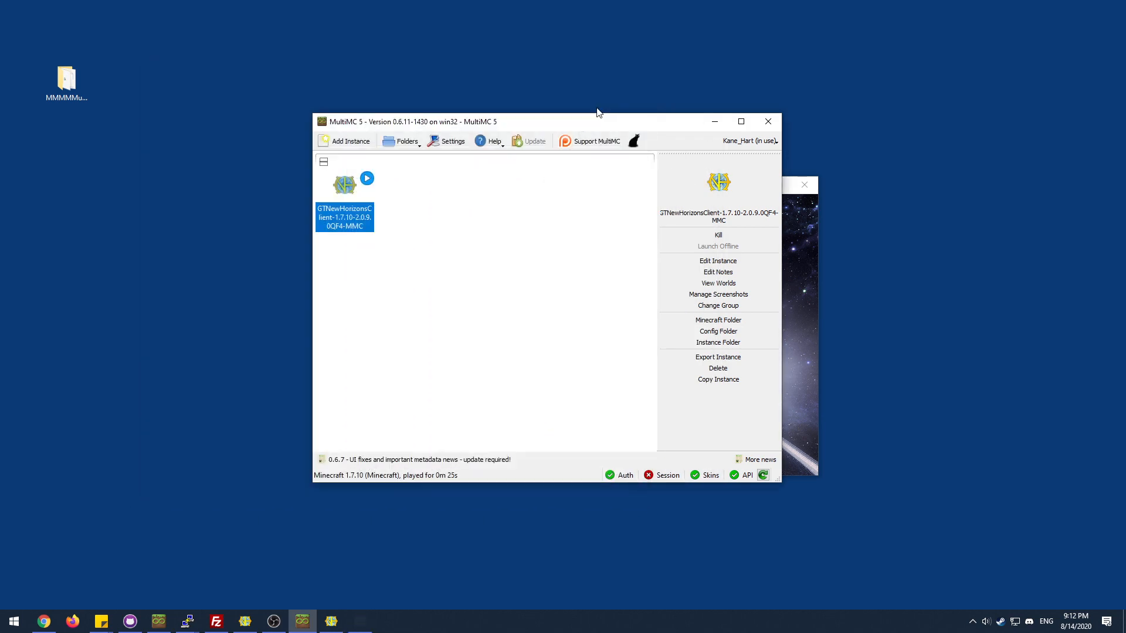
drag(586, 116, 392, 59)
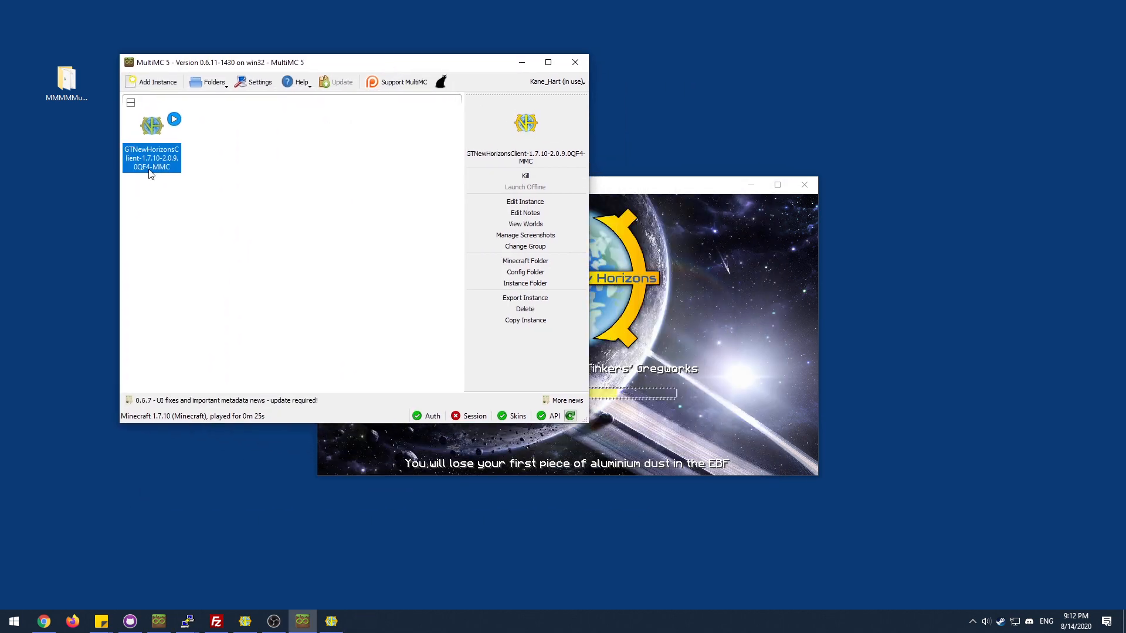
right_click(150, 174)
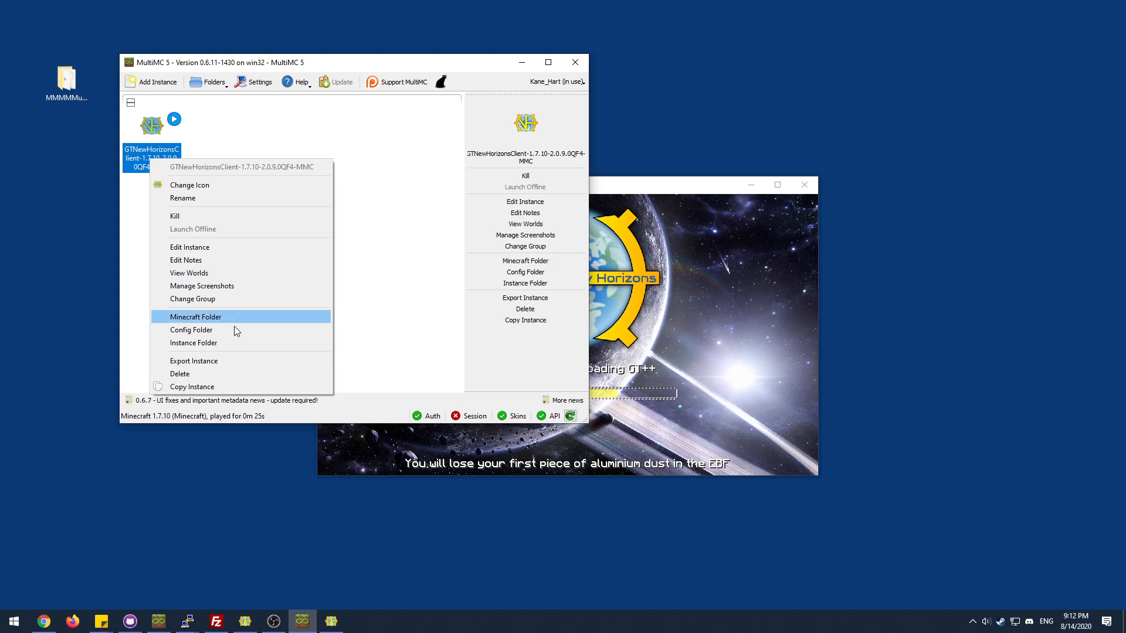
click(403, 256)
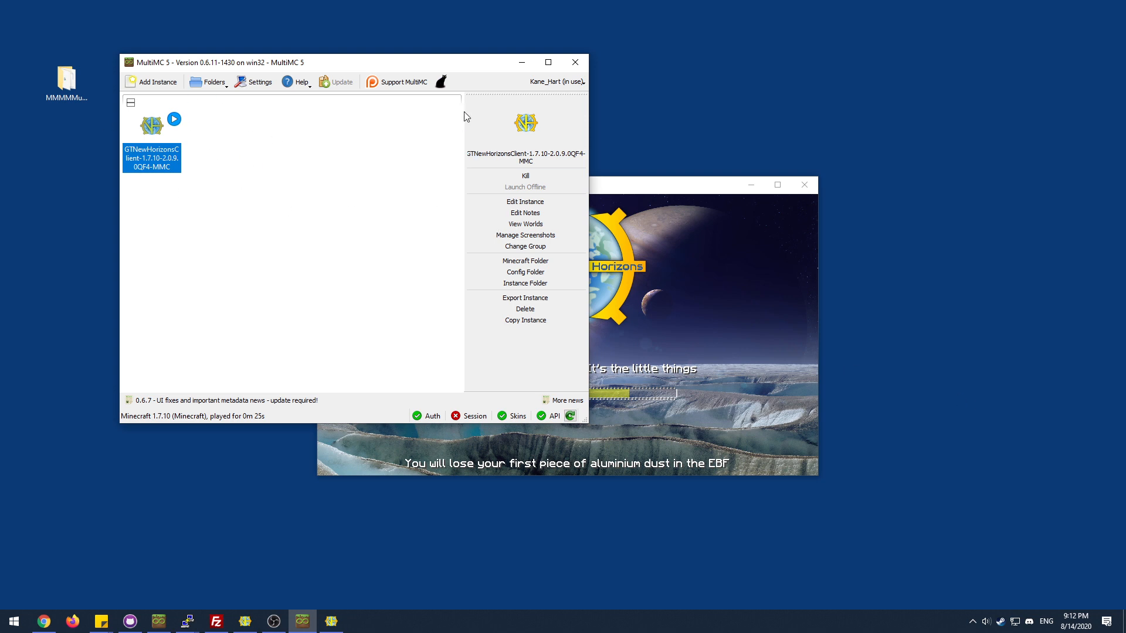
Step: Reposition the MultiMC window to check the game's loading progress, and close MultiMC while the game keeps loading
drag(347, 68, 459, 145)
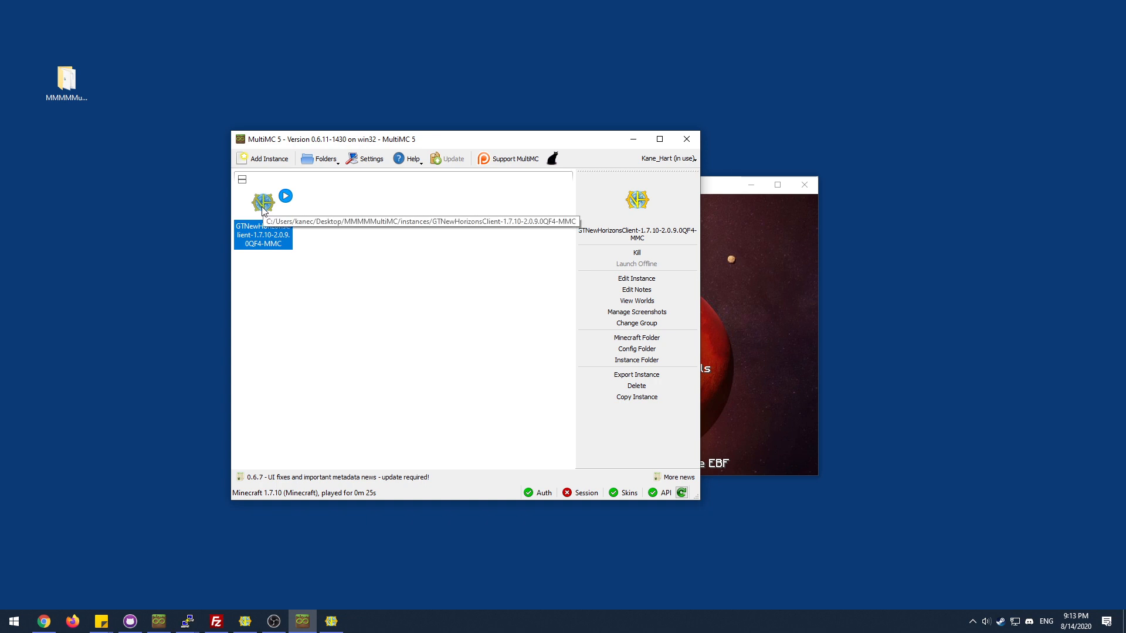
drag(541, 141, 394, 127)
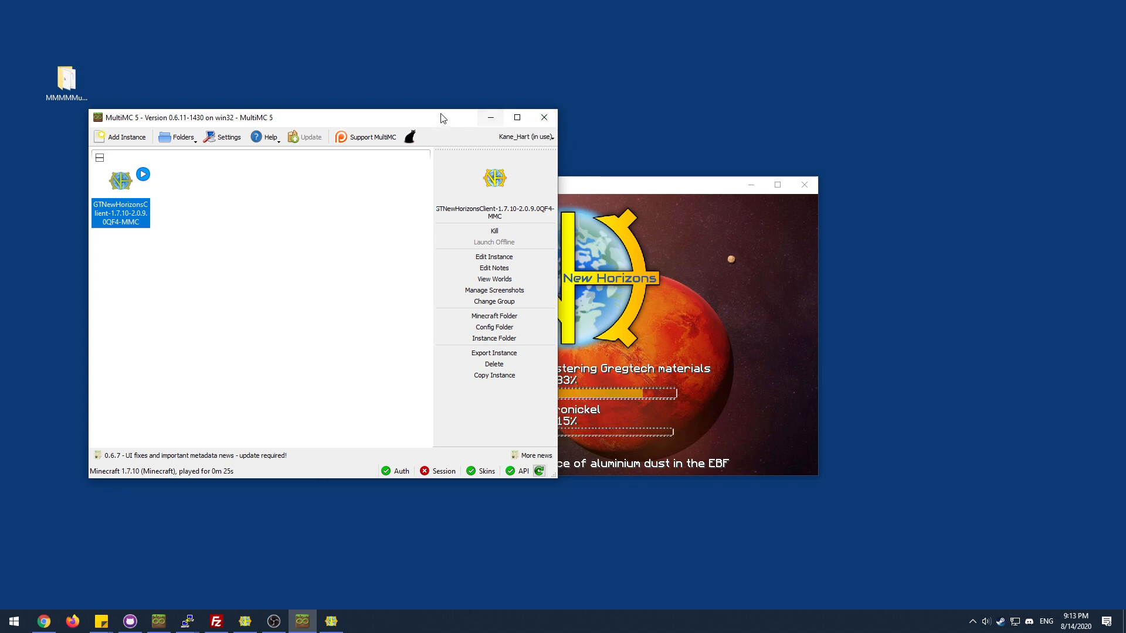
drag(433, 121, 621, 146)
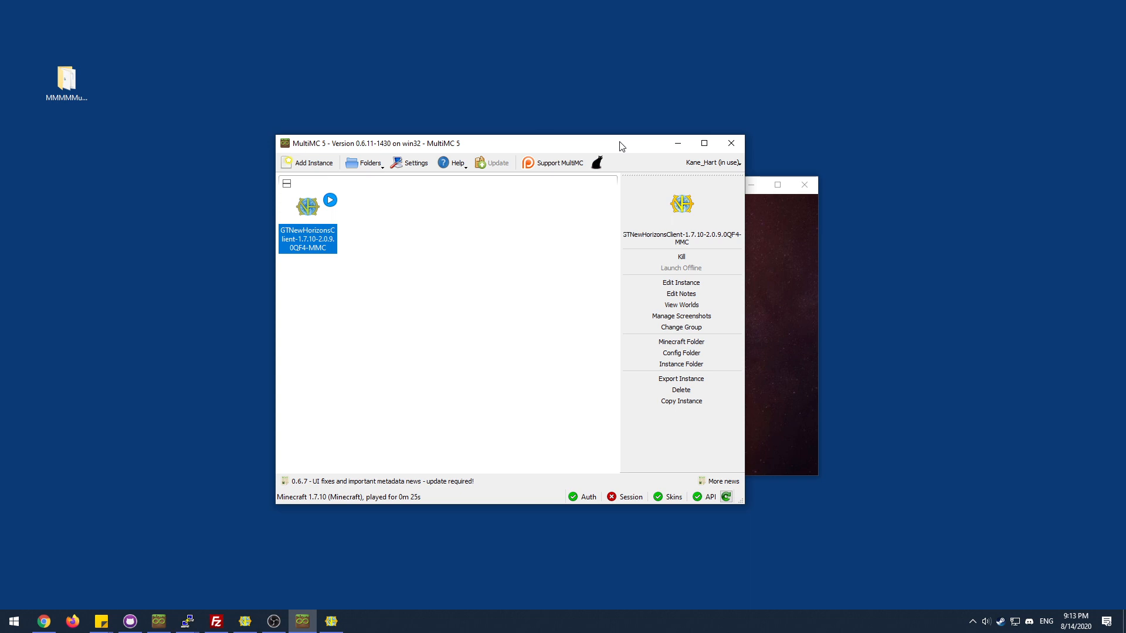
click(732, 144)
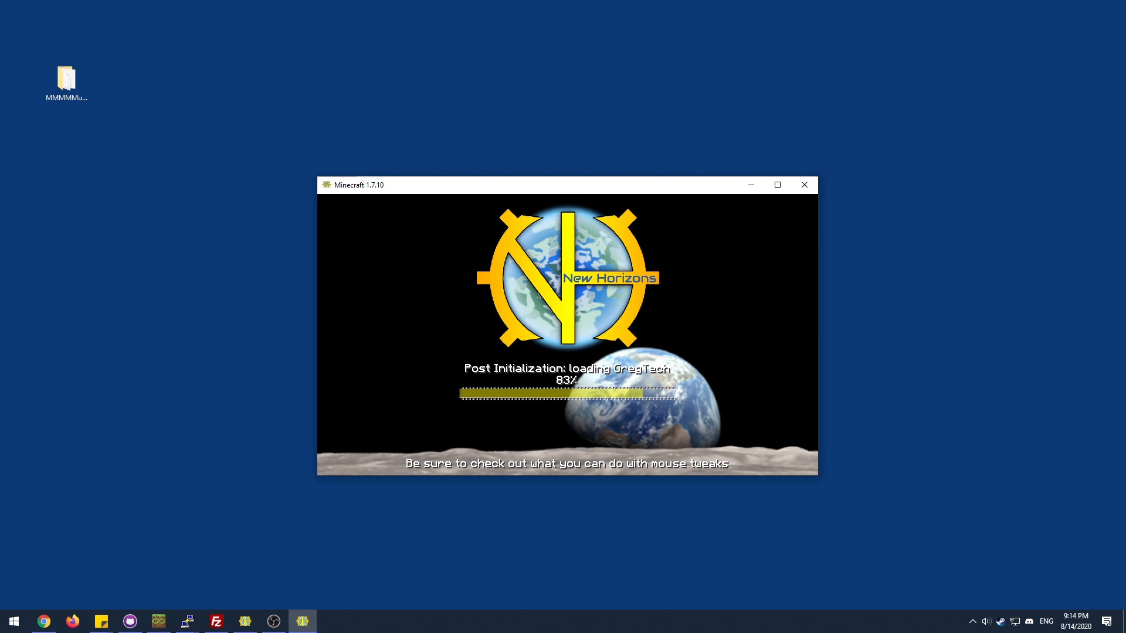
Step: Maximize the GT: New Horizons game window and check its multiplayer server list, returning to the title screen
key(alt+Tab)
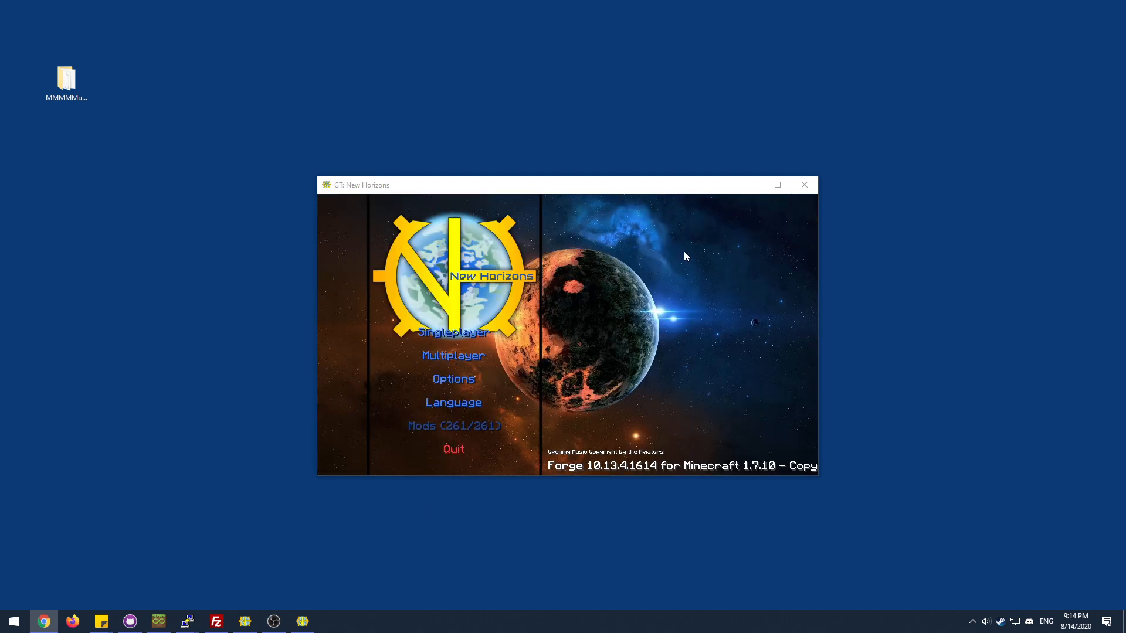
click(778, 185)
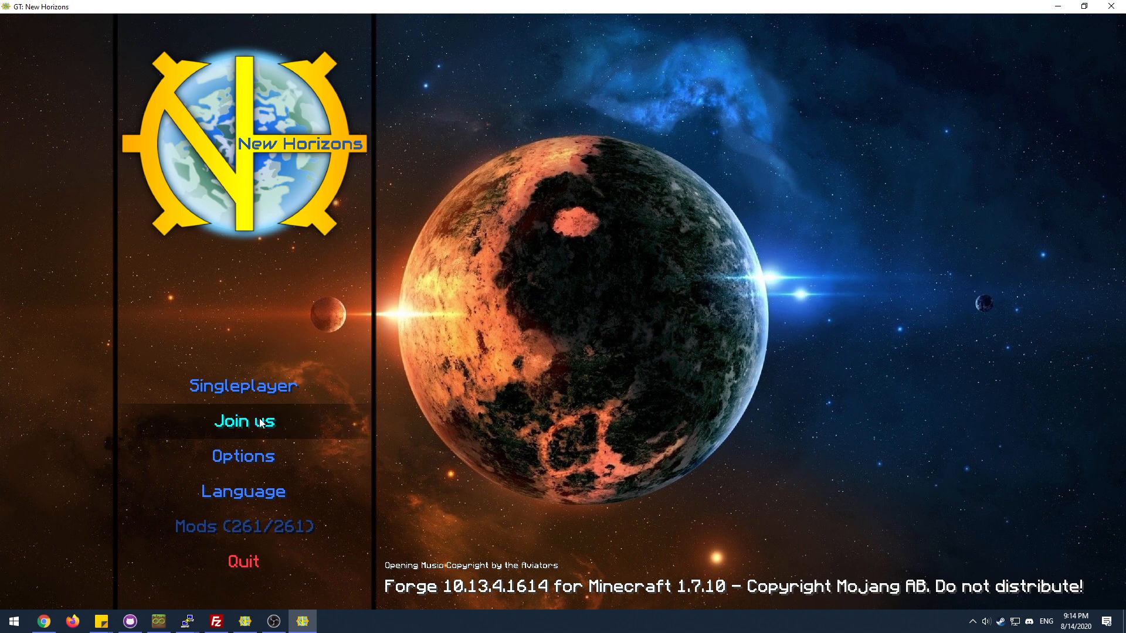
click(260, 422)
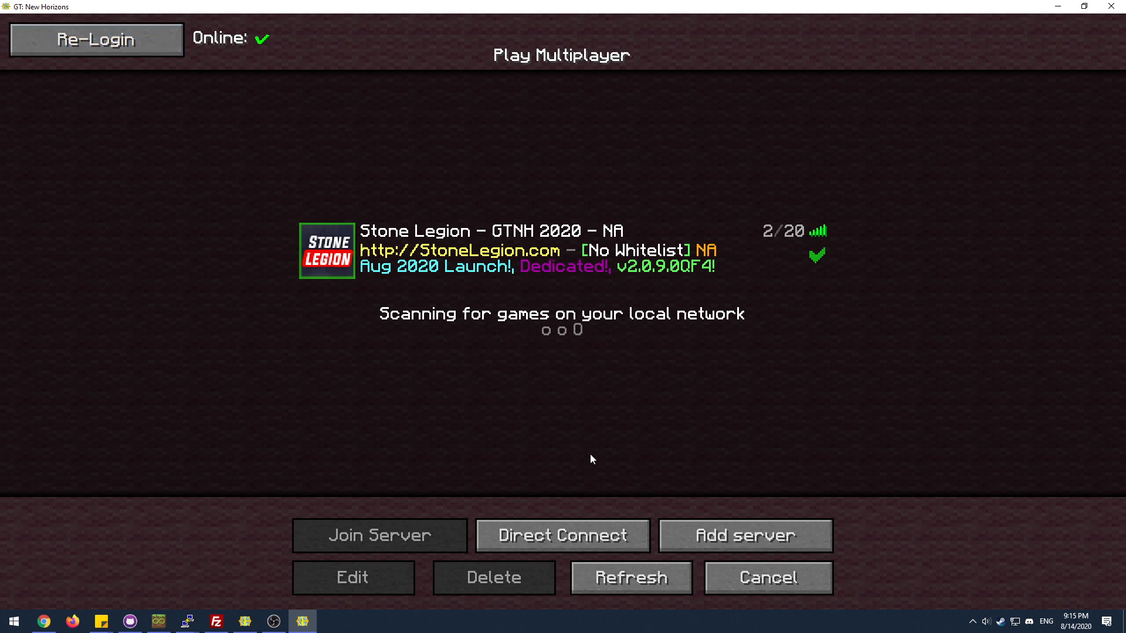
click(740, 583)
Step: Open the game's video settings and review the Quality and Other settings pages without changing them
click(267, 461)
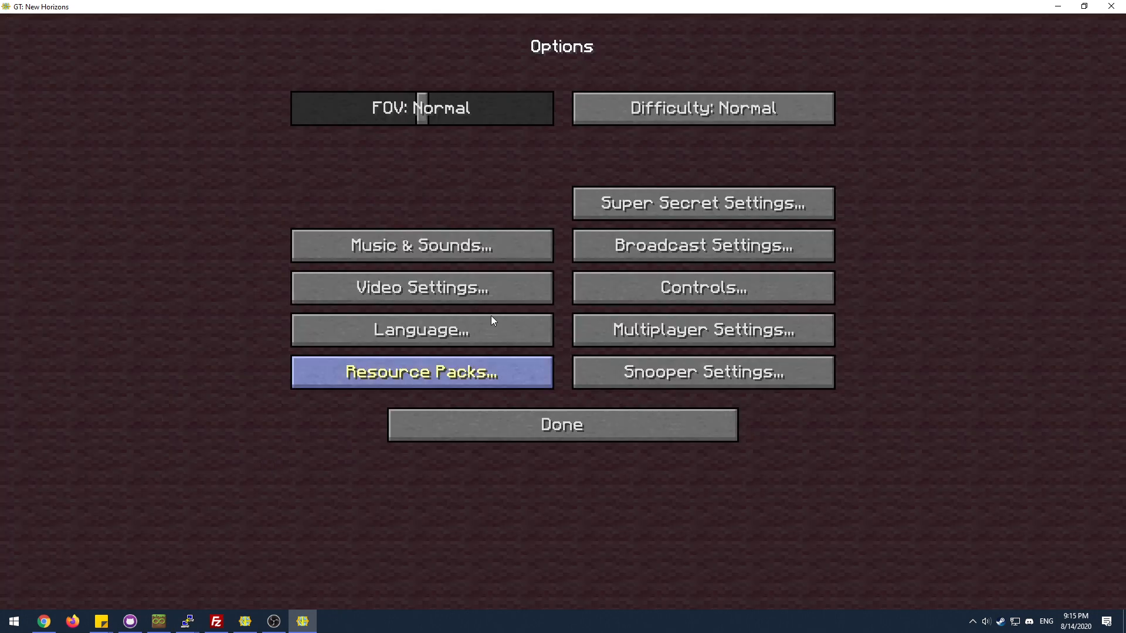
click(434, 286)
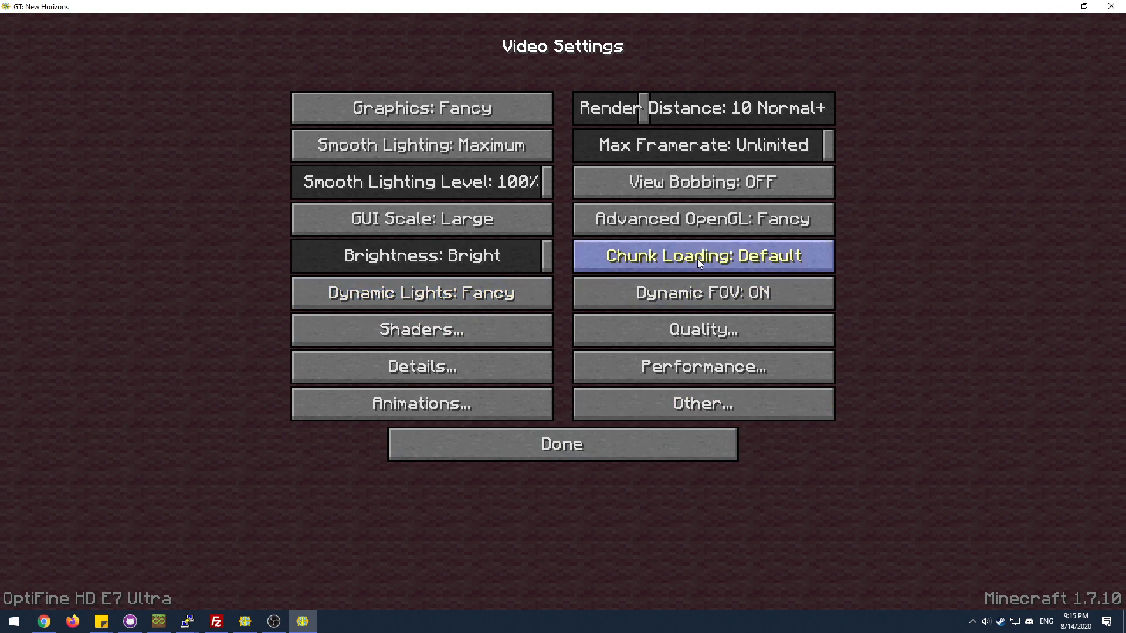
click(703, 332)
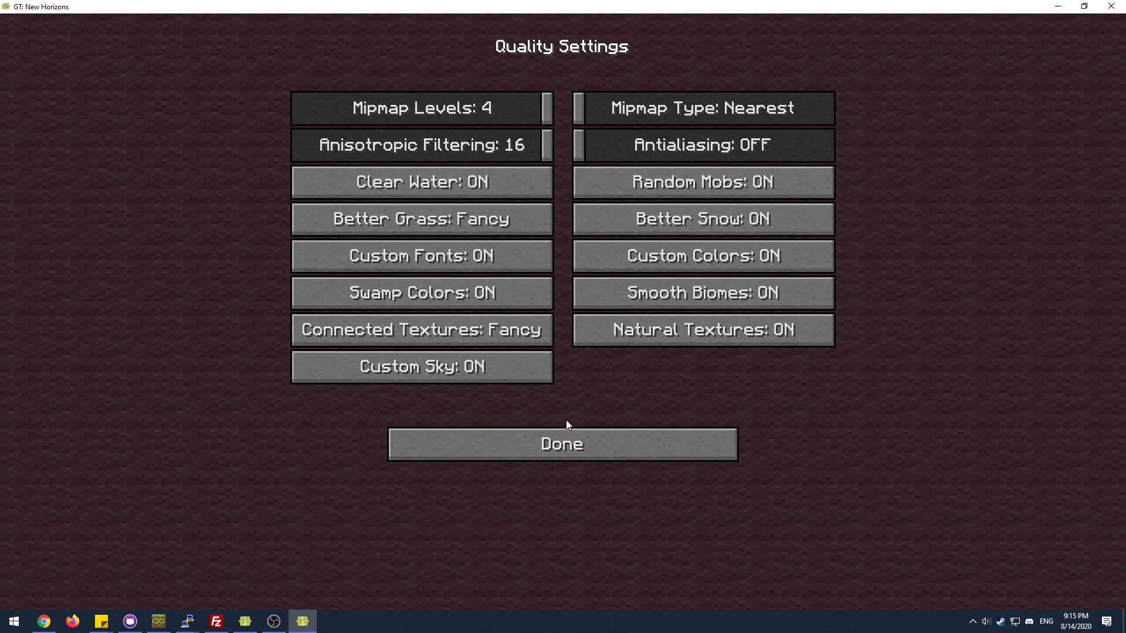
click(645, 440)
click(693, 404)
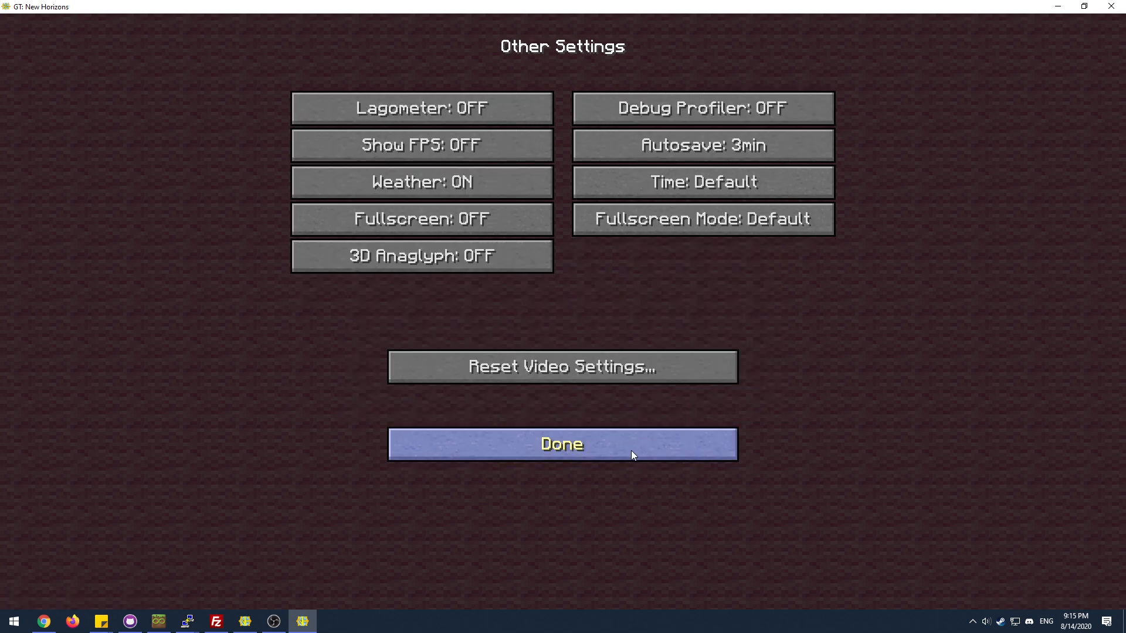
click(625, 459)
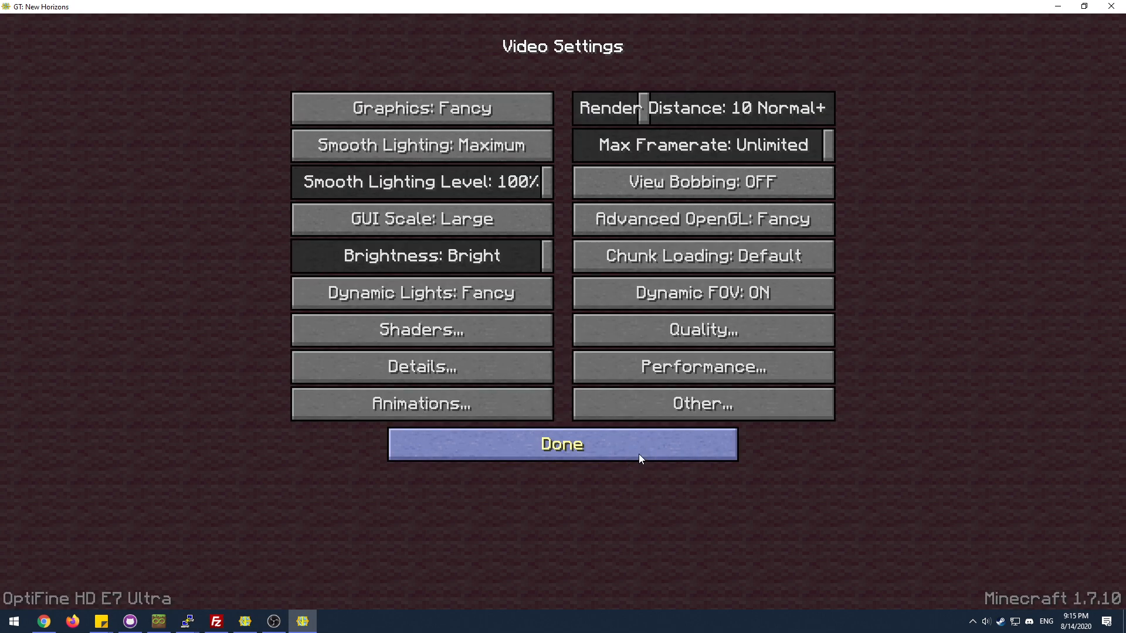
Step: Review the Performance settings, including Fast Render, and leave the video settings and options for the title screen
click(699, 366)
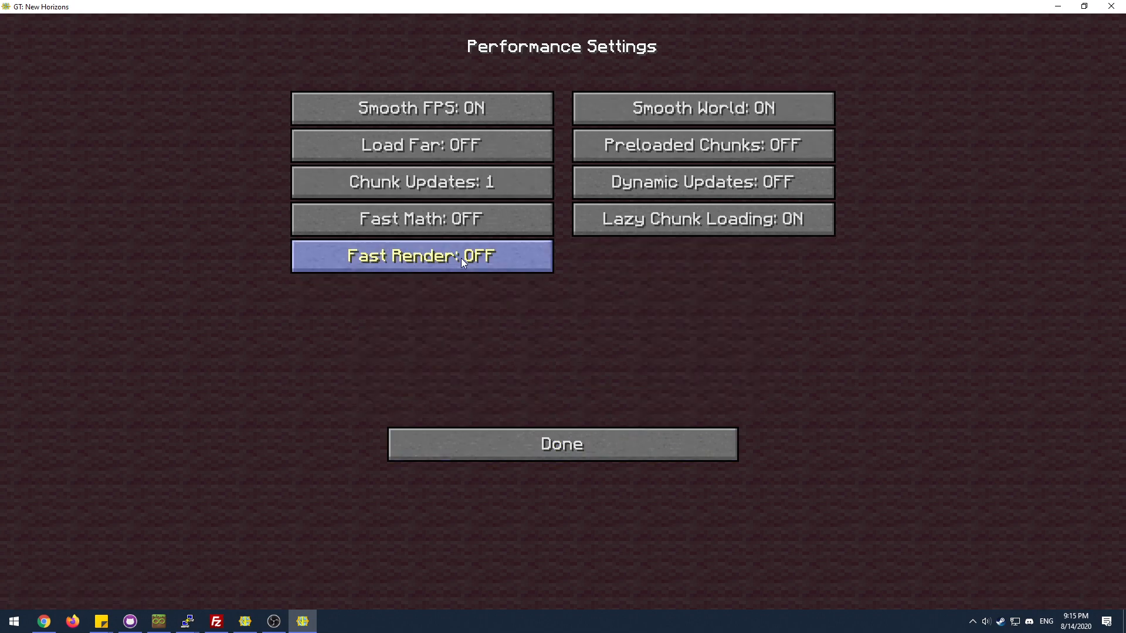
mouse_move(461, 259)
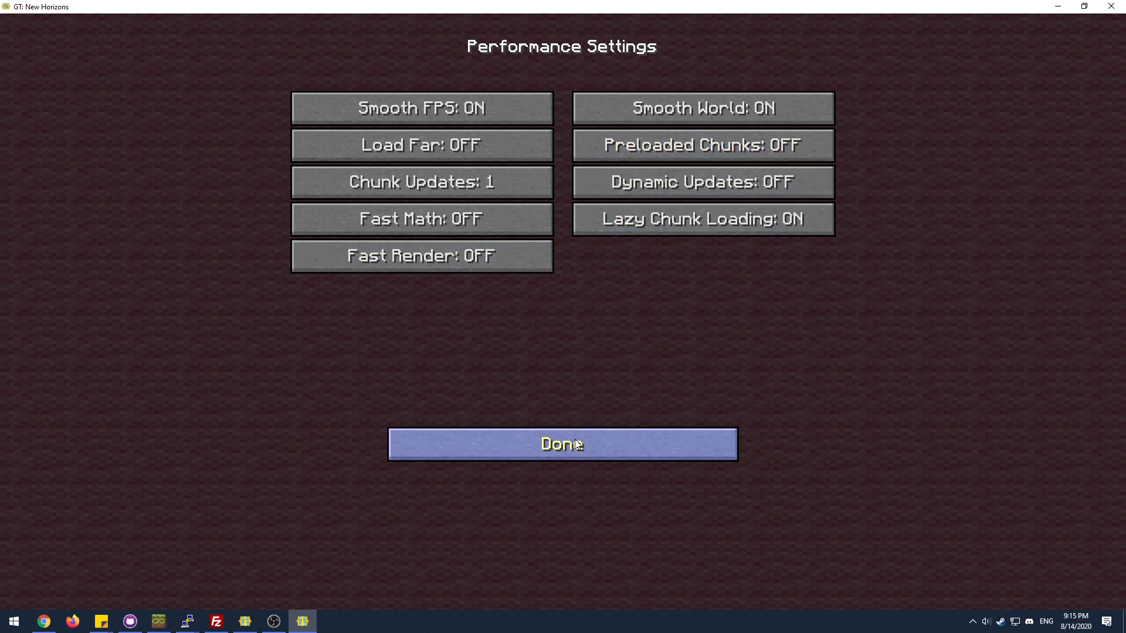
click(616, 437)
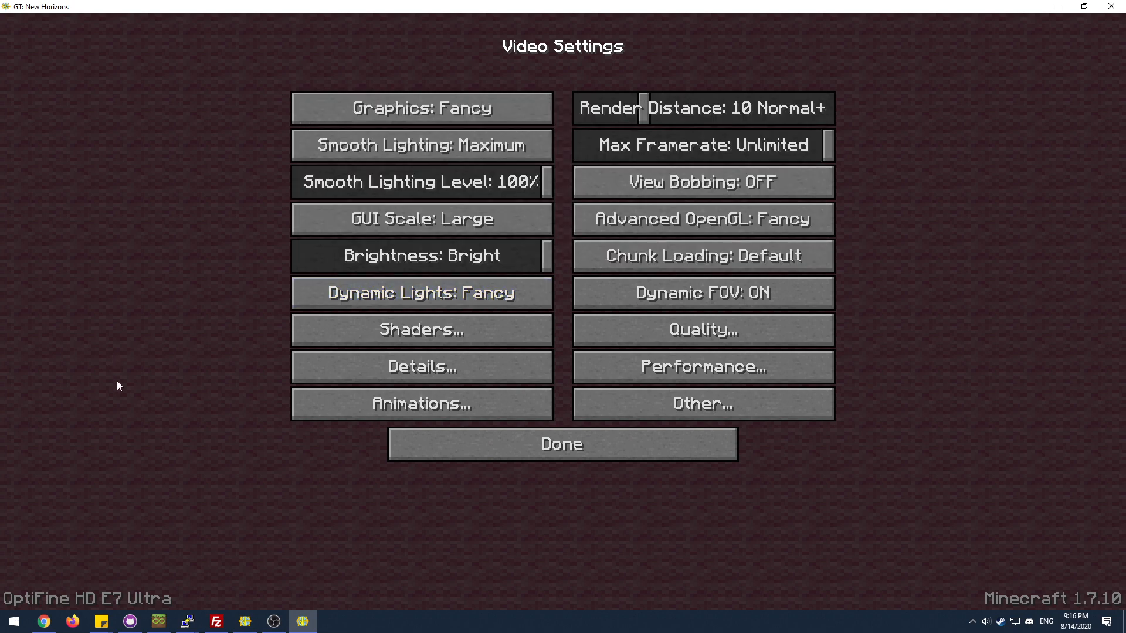
click(490, 456)
click(500, 423)
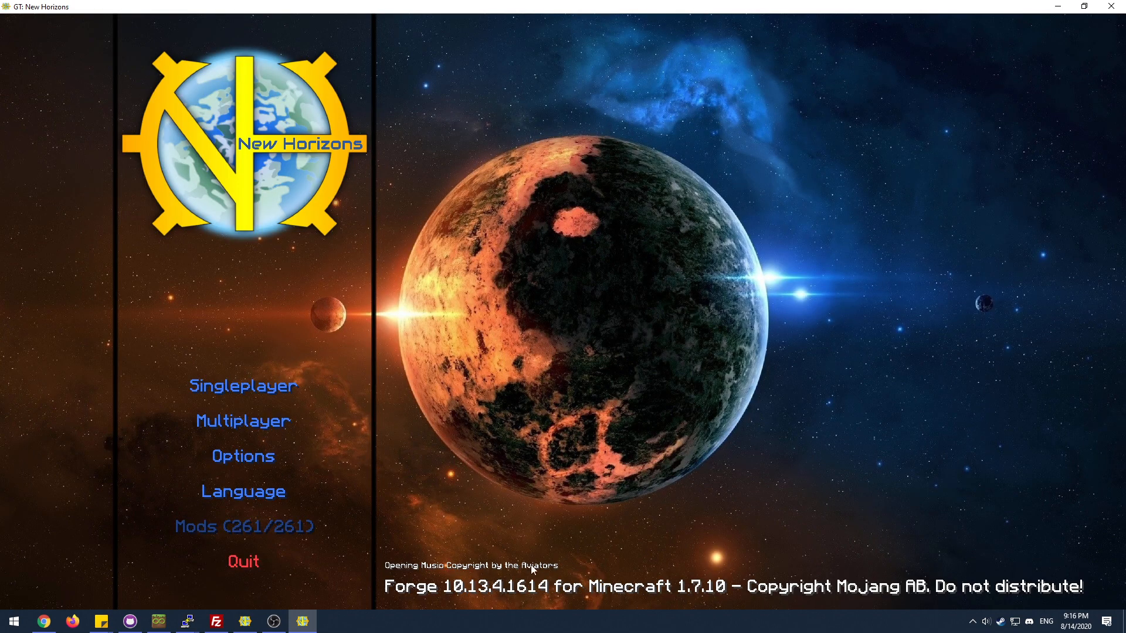